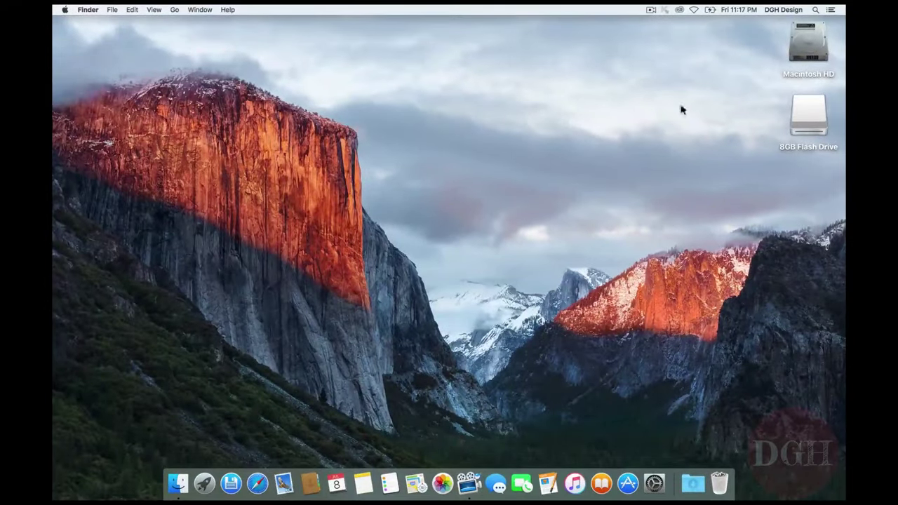
Select the Macintosh HD and 8GB Flash Drive desktop icons and review Finder Preferences
left_click(807, 48)
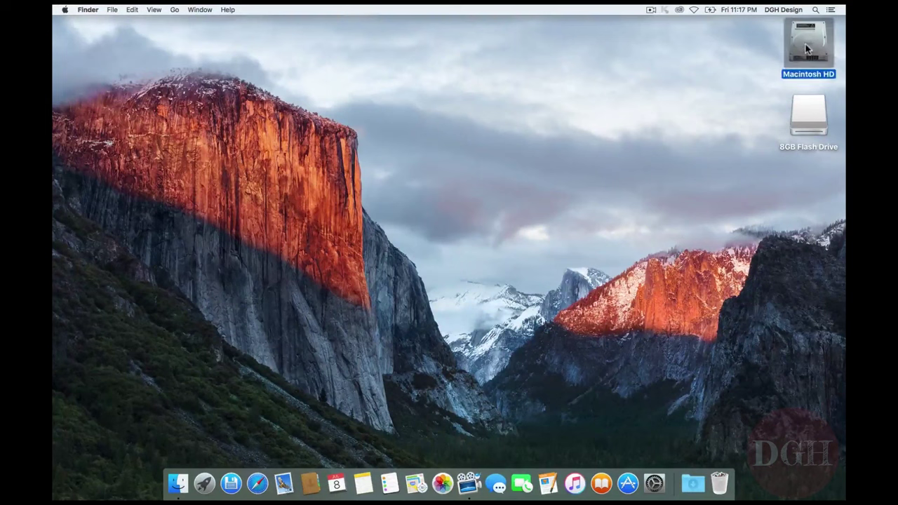
left_click(807, 110)
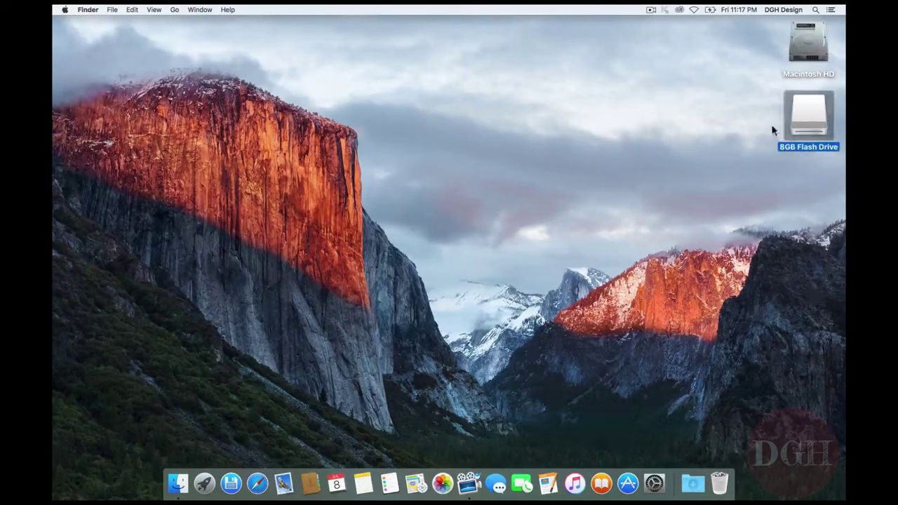
left_click(716, 139)
left_click(807, 132)
left_click(88, 9)
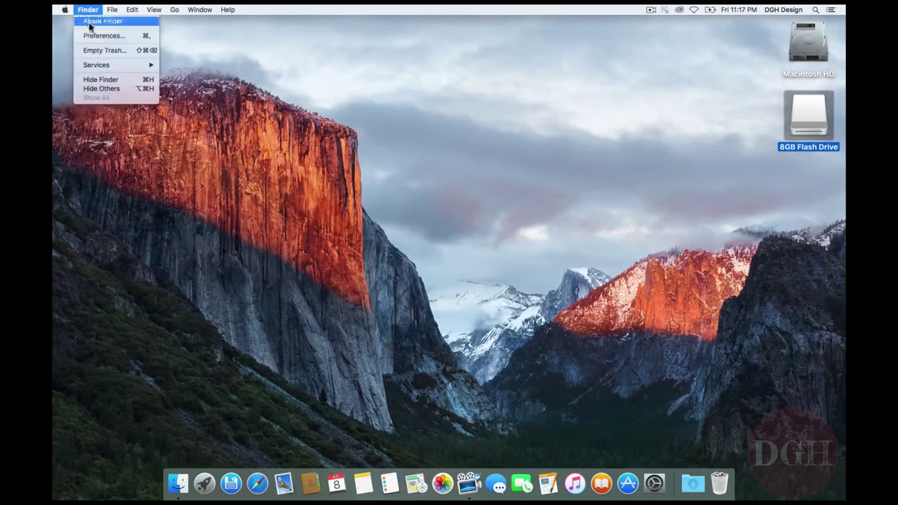
left_click(95, 36)
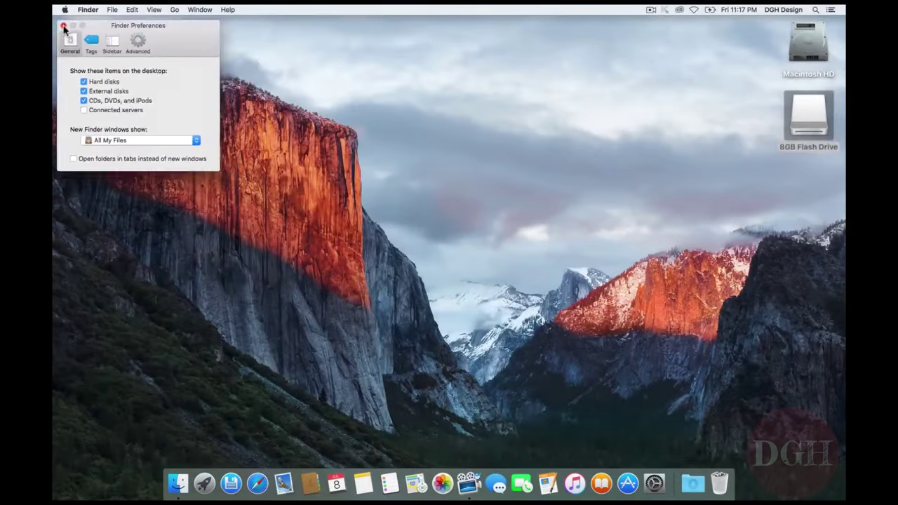
left_click(64, 15)
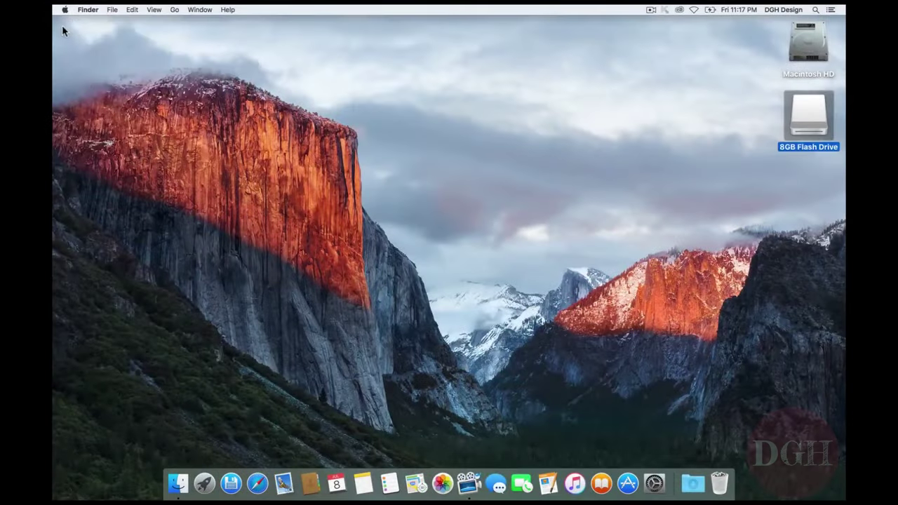
From Macintosh HD, open My Files Source and My Files Destination in separate windows, then close Macintosh HD
double_click(808, 43)
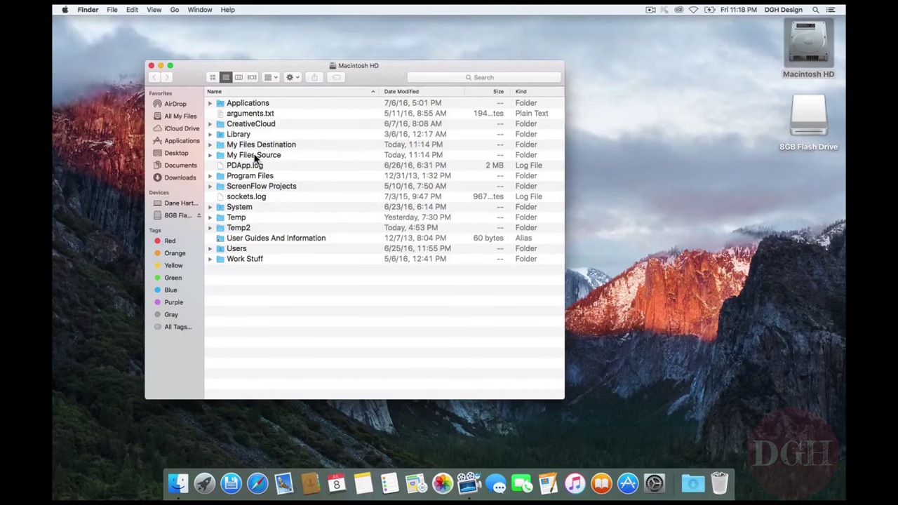
right_click(255, 157)
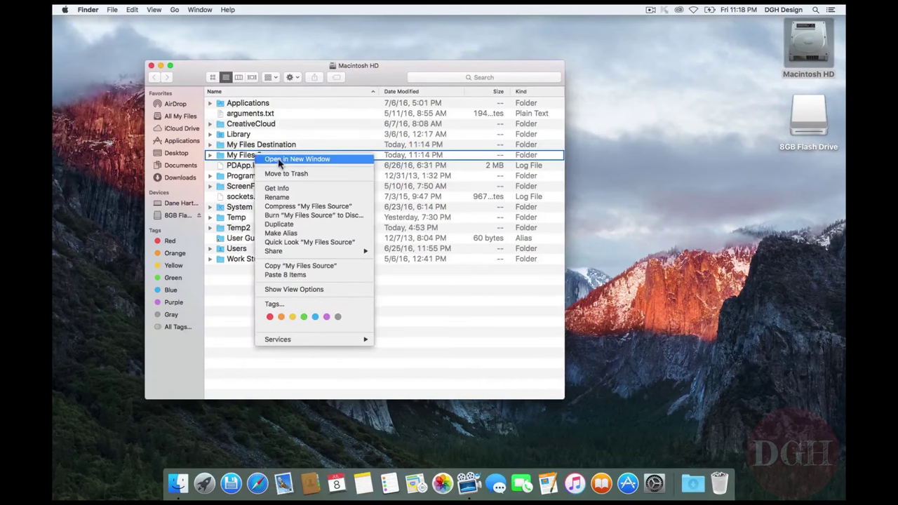
left_click(282, 160)
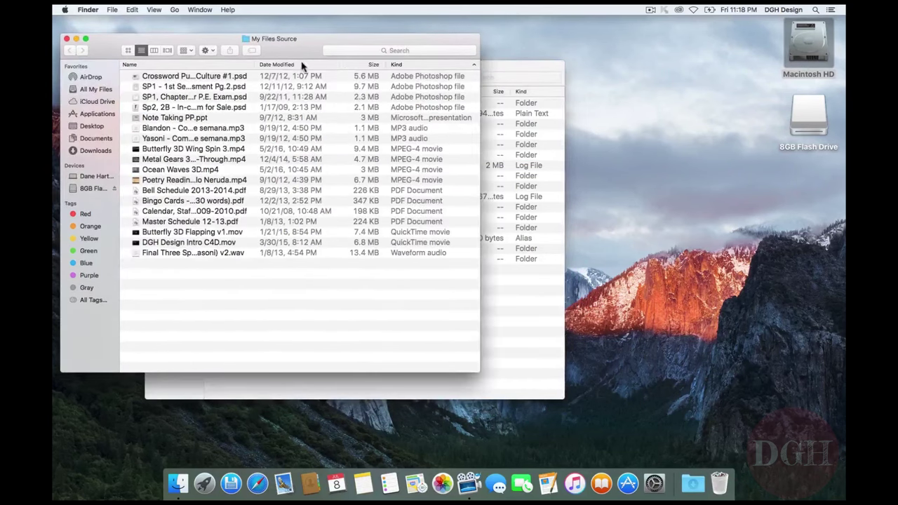
left_click(377, 73)
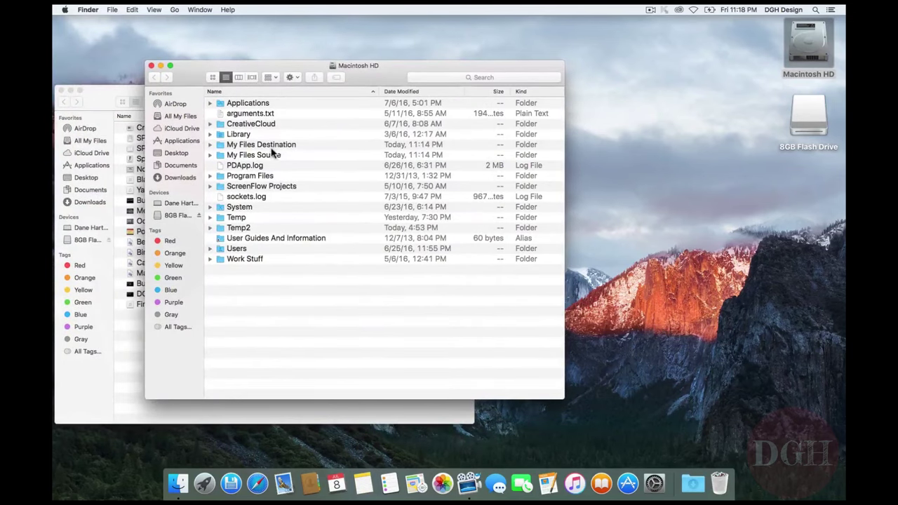
key("super")
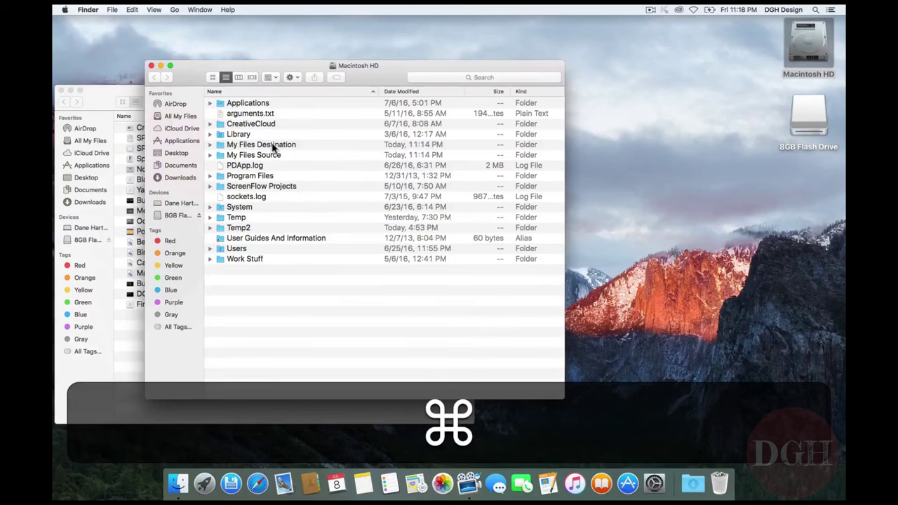
double_click(274, 146, "super")
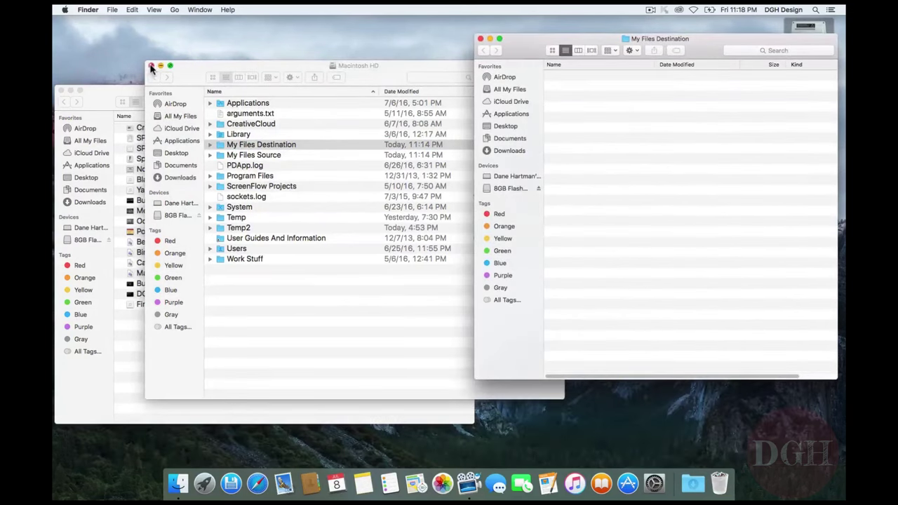
left_click(151, 65)
left_click_drag(202, 99, 204, 75)
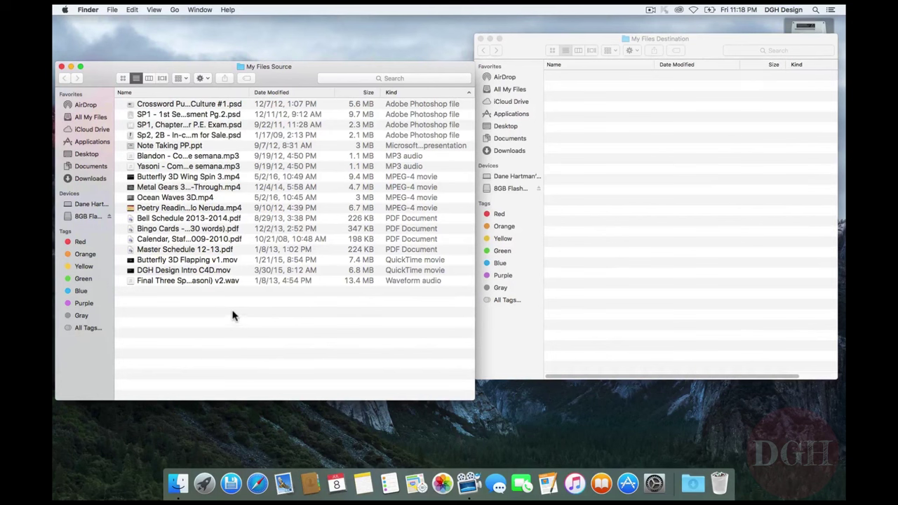
Select all 18 files in My Files Source and drag them into the My Files Destination window
left_click(212, 102)
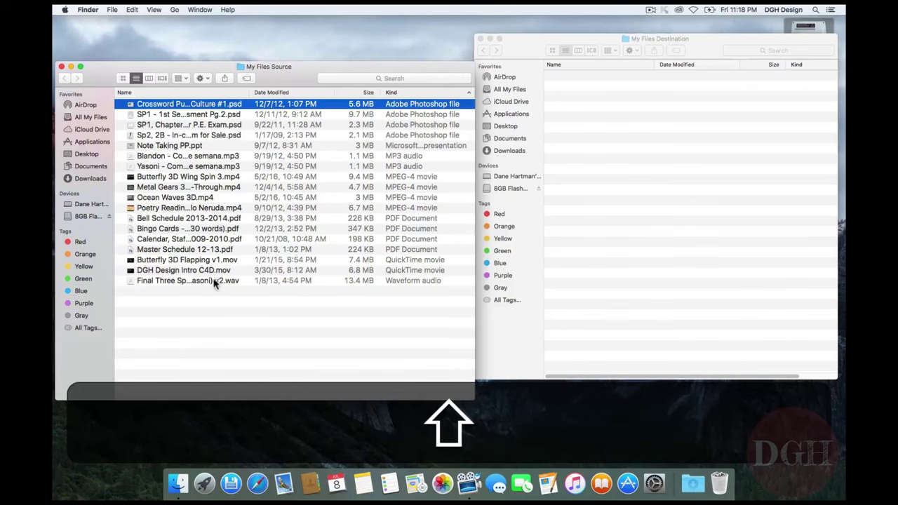
left_click(214, 280, "shift")
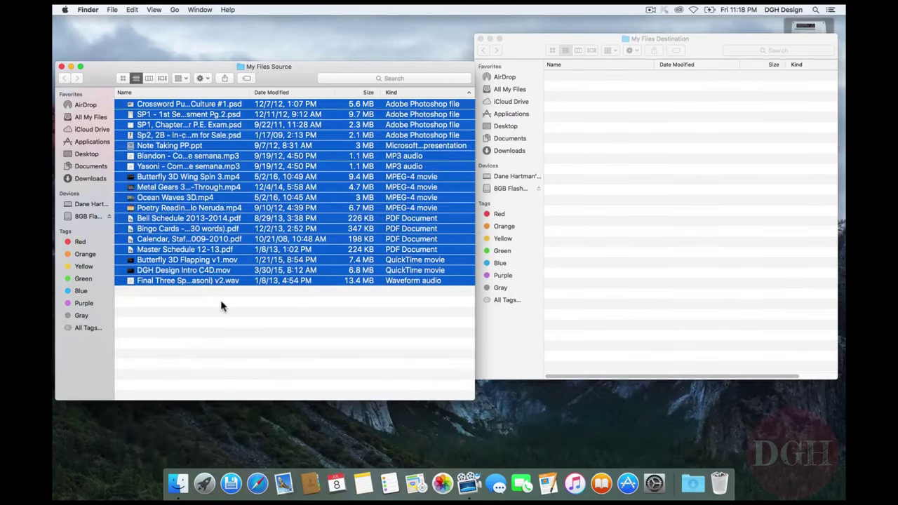
left_click(222, 304)
key("super+a")
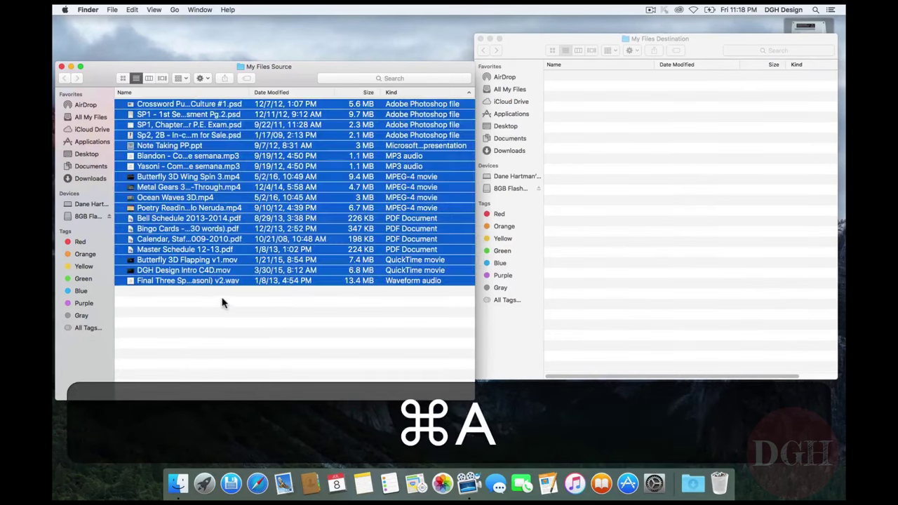
left_click(222, 304)
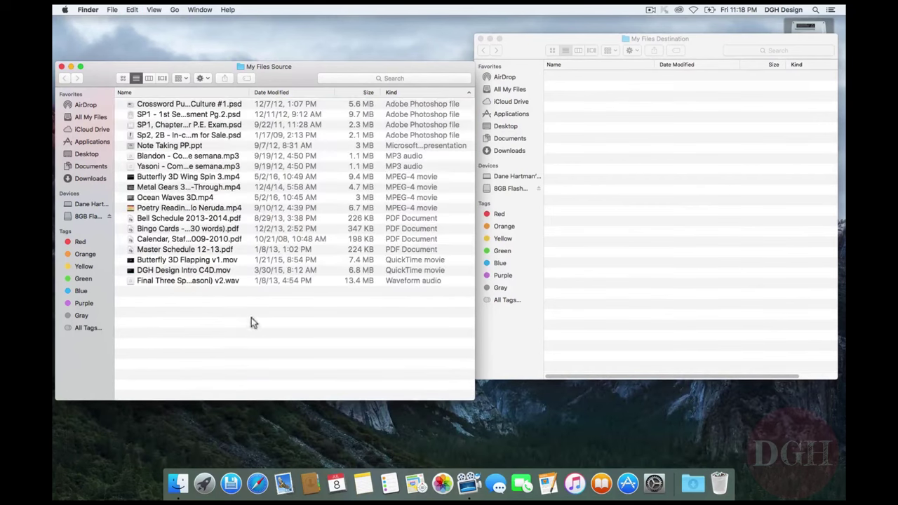
left_click_drag(251, 319, 184, 104)
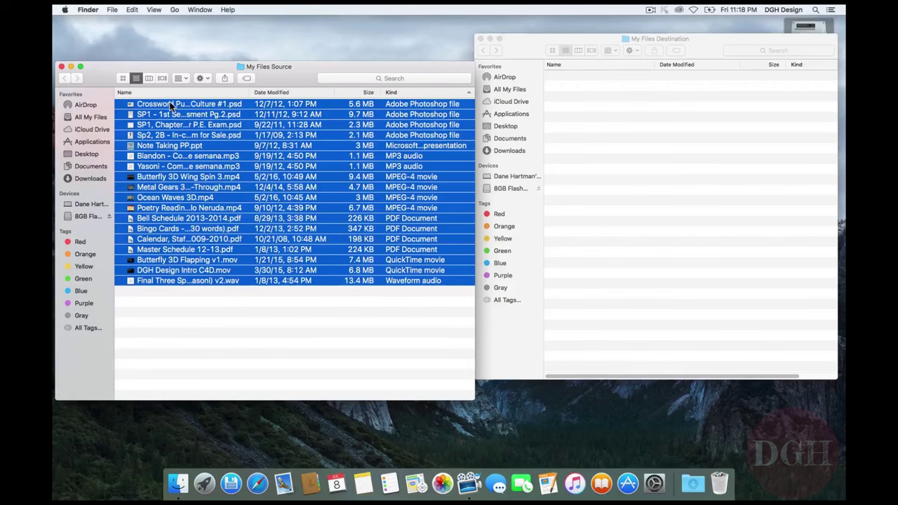
left_click_drag(169, 106, 631, 129)
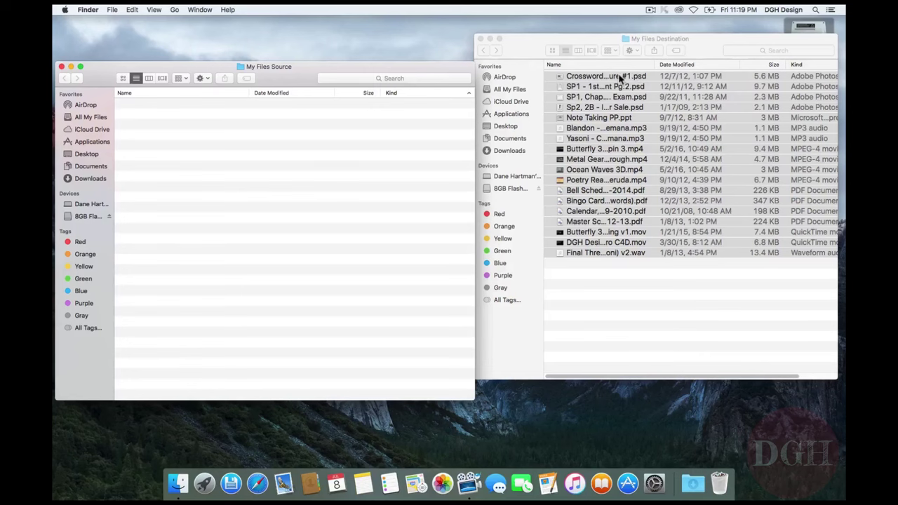
Drag the 18 files back to My Files Source, then Option-drag copies into My Files Destination
left_click_drag(620, 78, 273, 143)
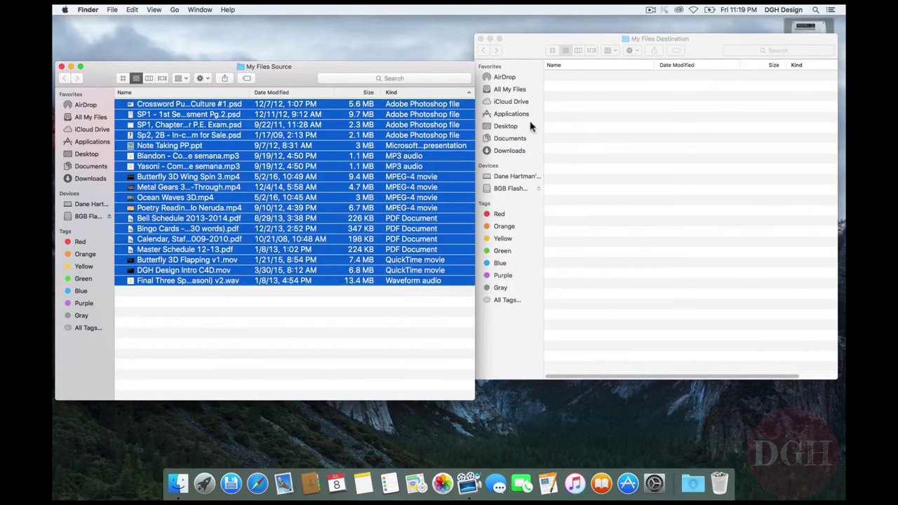
key("alt")
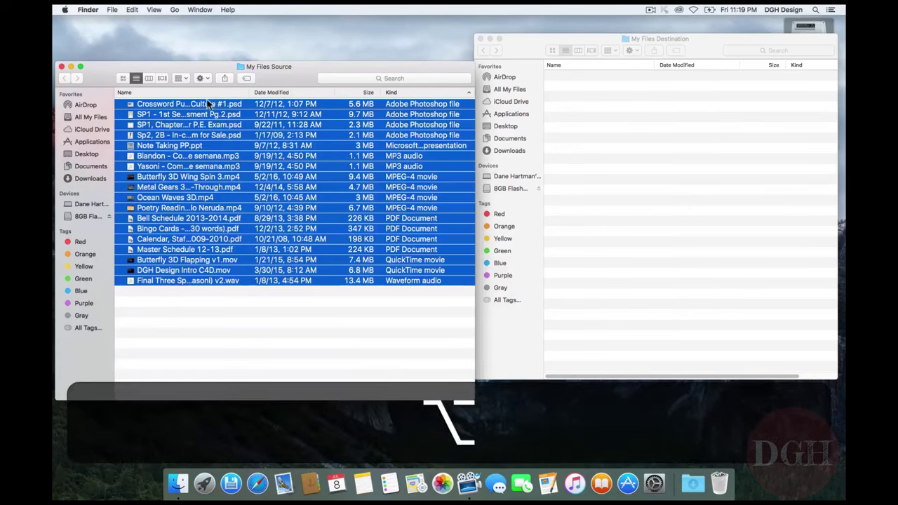
left_click_drag(194, 105, 660, 121)
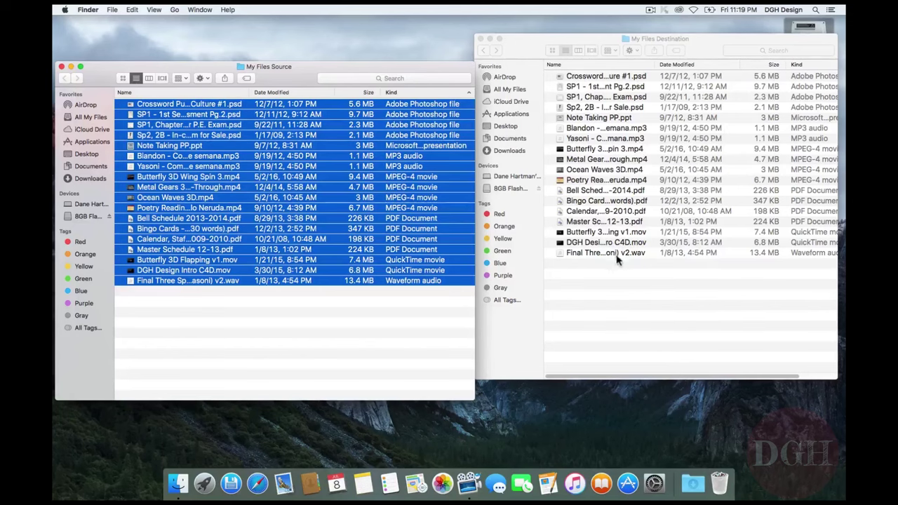
Delete all the earlier copies from My Files Destination with ⌘A and ⌘⌫
left_click(628, 281)
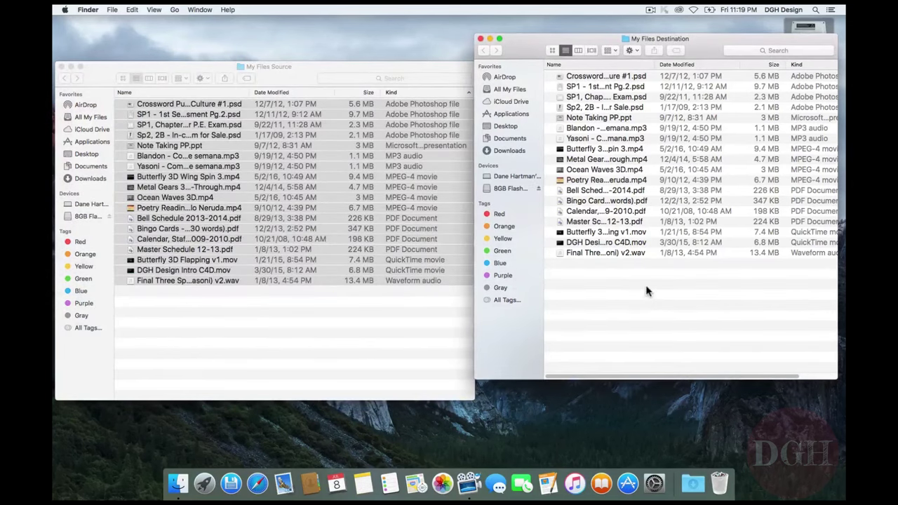
key("super+a")
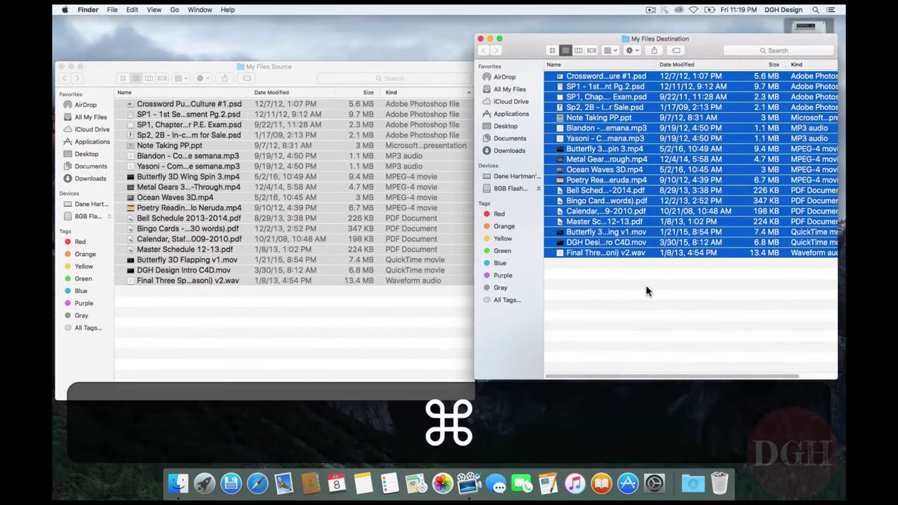
key("super+BackSpace")
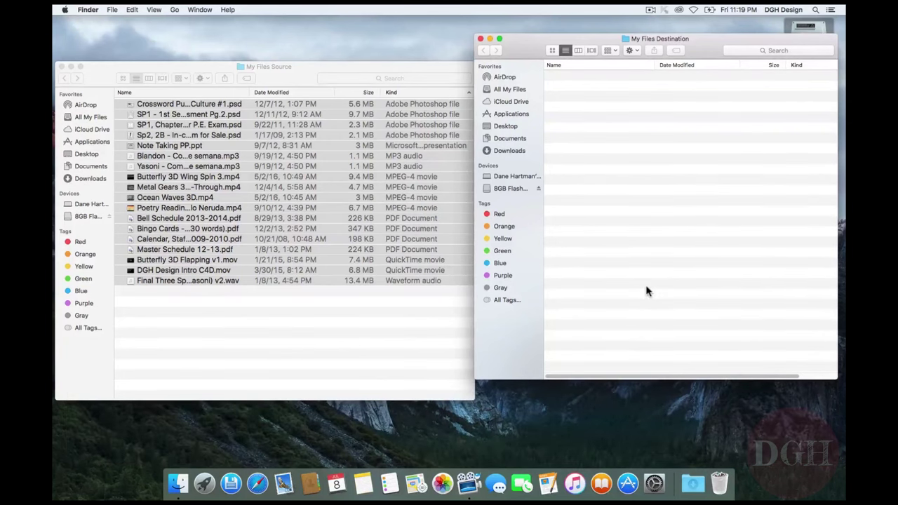
Copy the 18 source files with ⌘C and paste them into My Files Destination with ⌘V
left_click(235, 307)
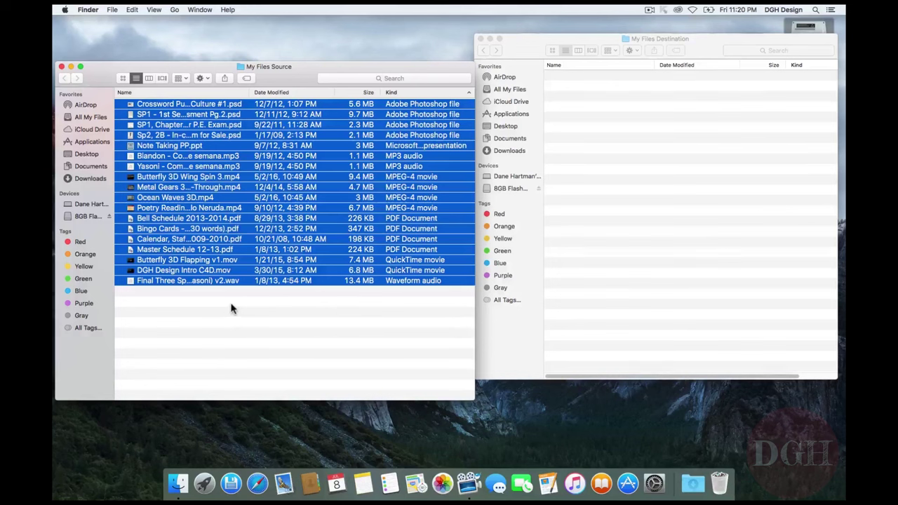
left_click(132, 10)
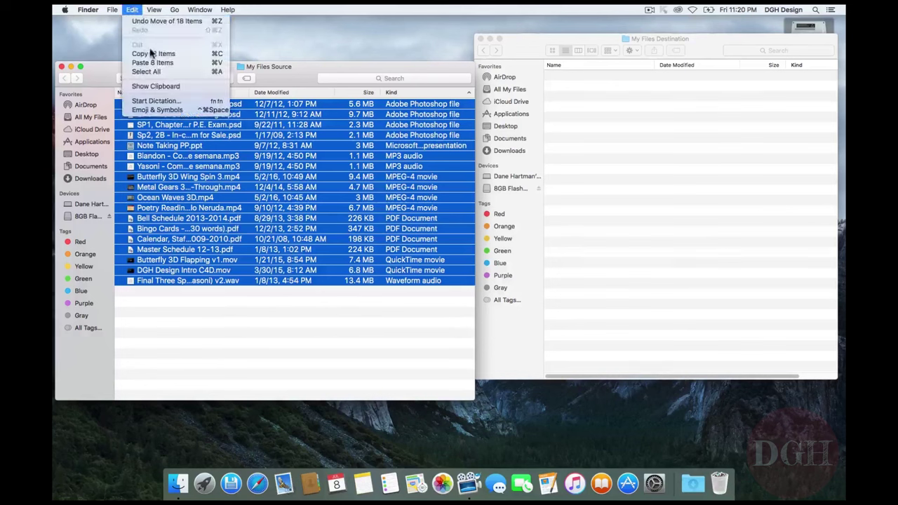
left_click(219, 299)
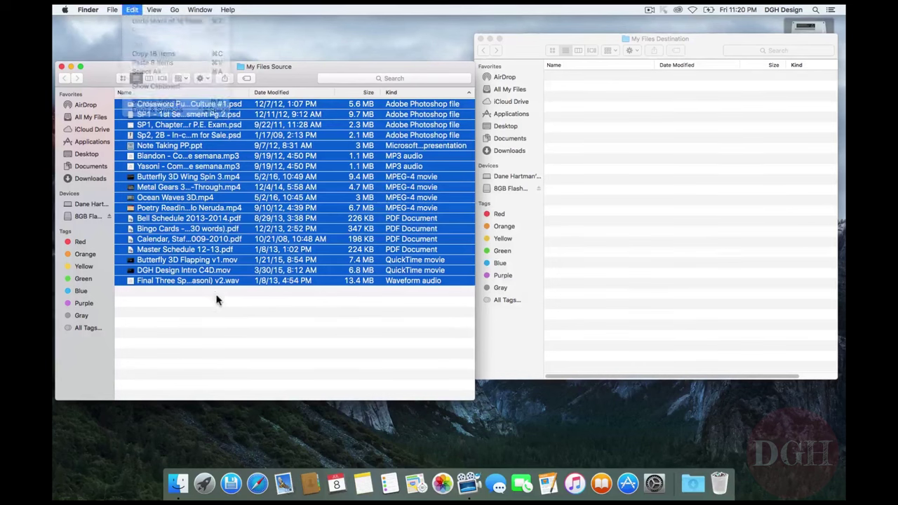
key("super+c")
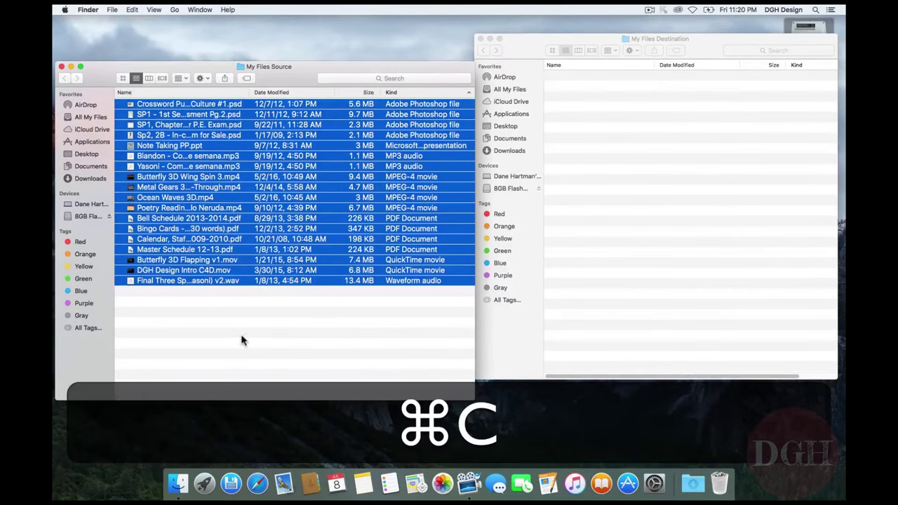
left_click(684, 160)
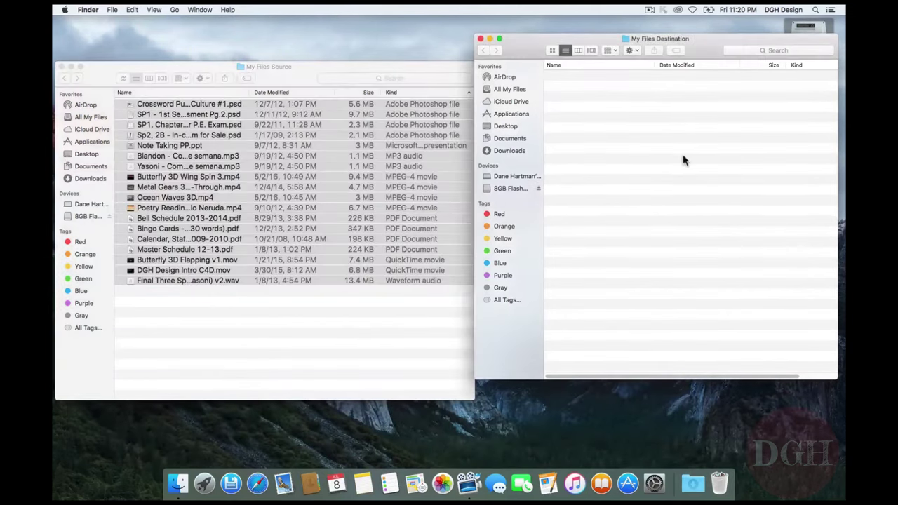
left_click(133, 9)
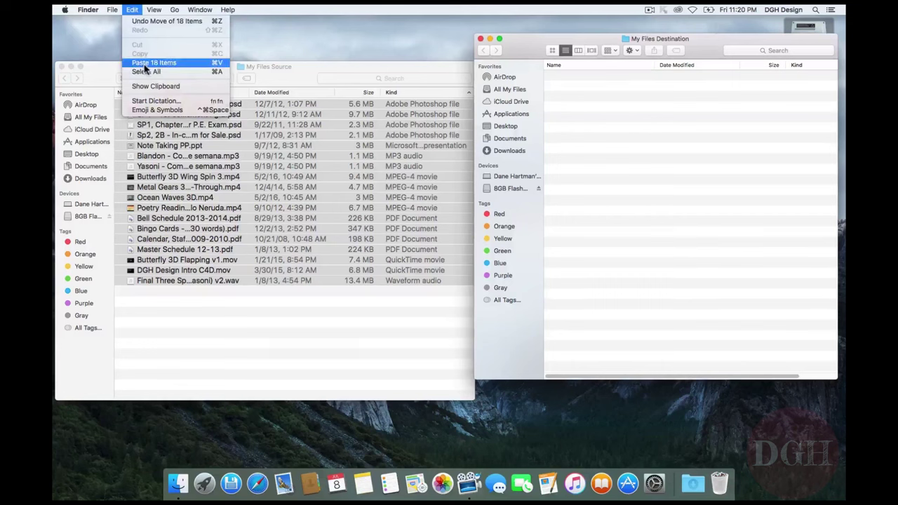
left_click(572, 191)
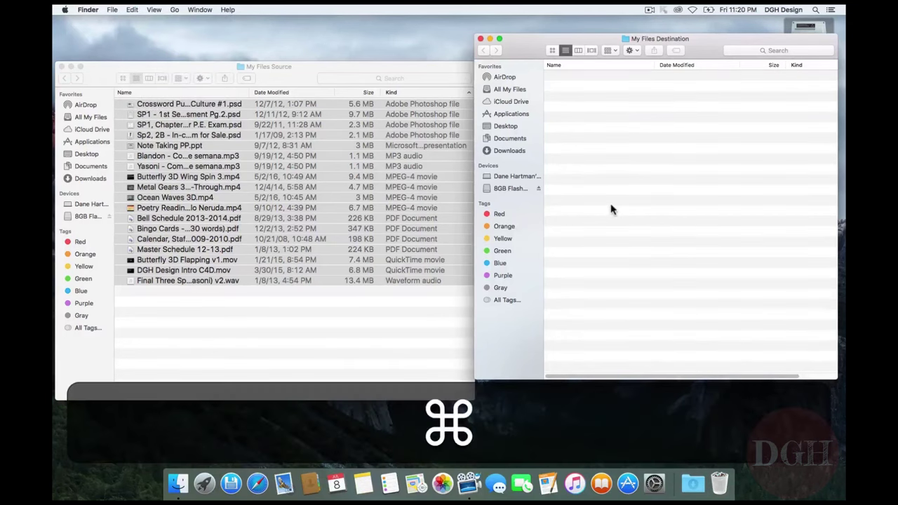
key("super+v")
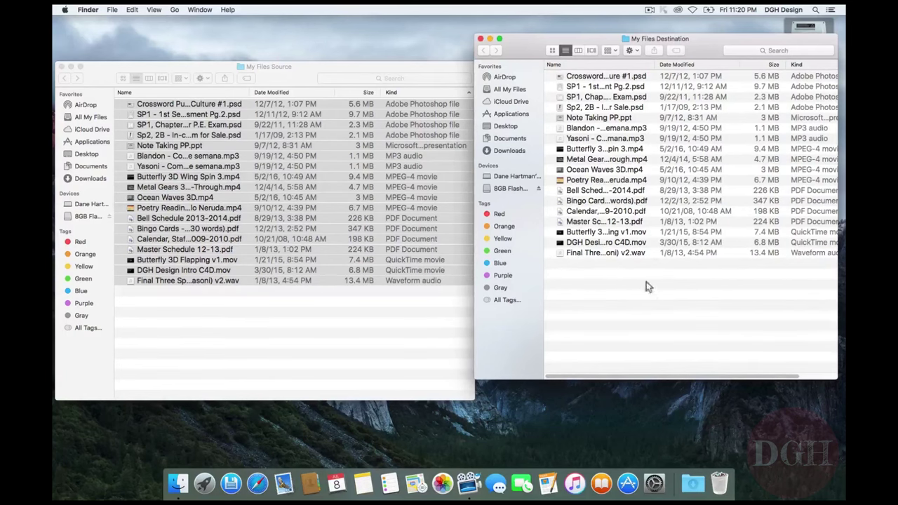
left_click_drag(647, 282, 604, 75)
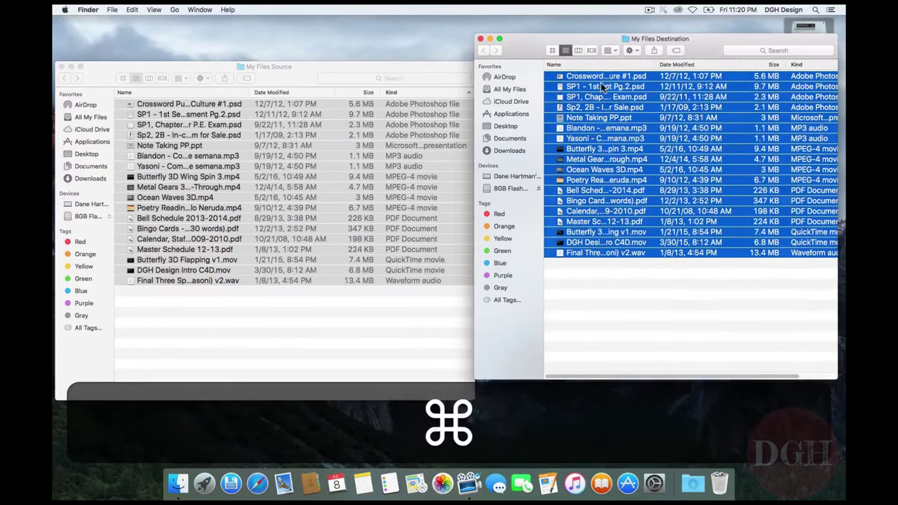
Delete the selected copies from My Files Destination and close that window
key("super+BackSpace")
left_click(481, 40)
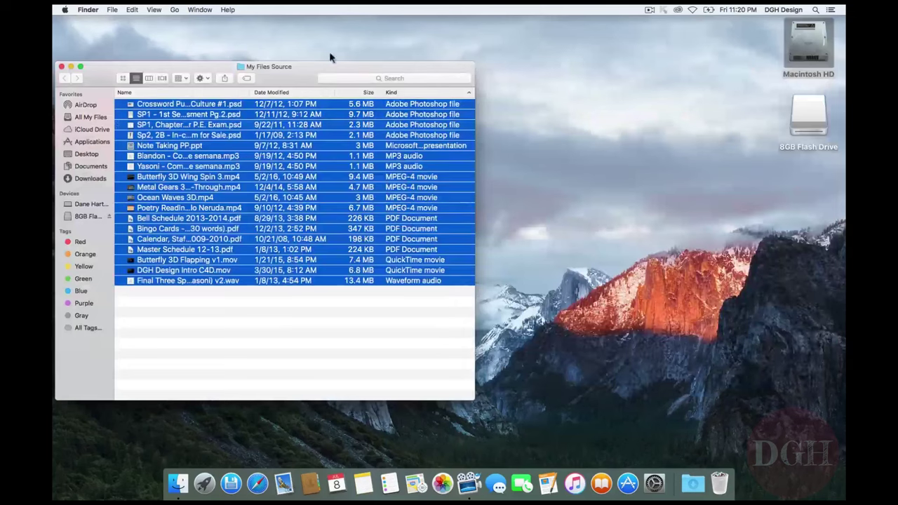
left_click_drag(288, 68, 296, 51)
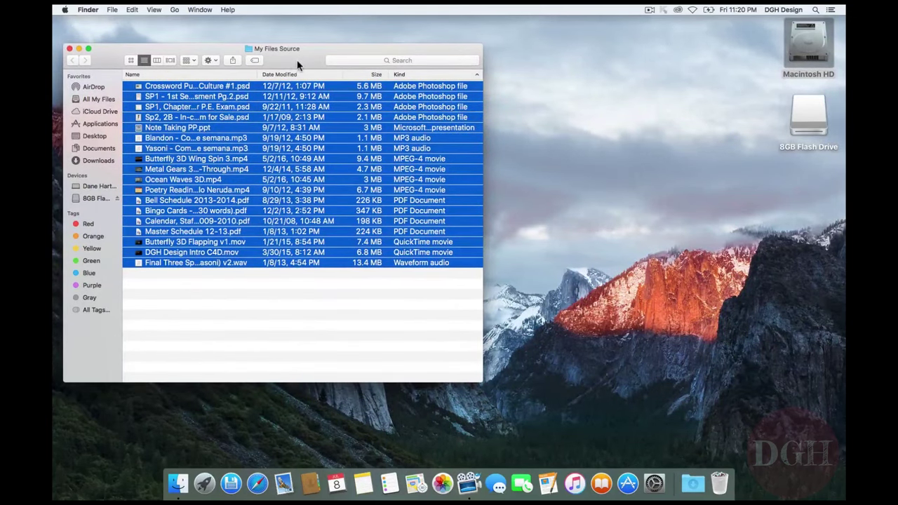
Open the 8GB Flash Drive in a window, move it right and make it taller
left_click(808, 116)
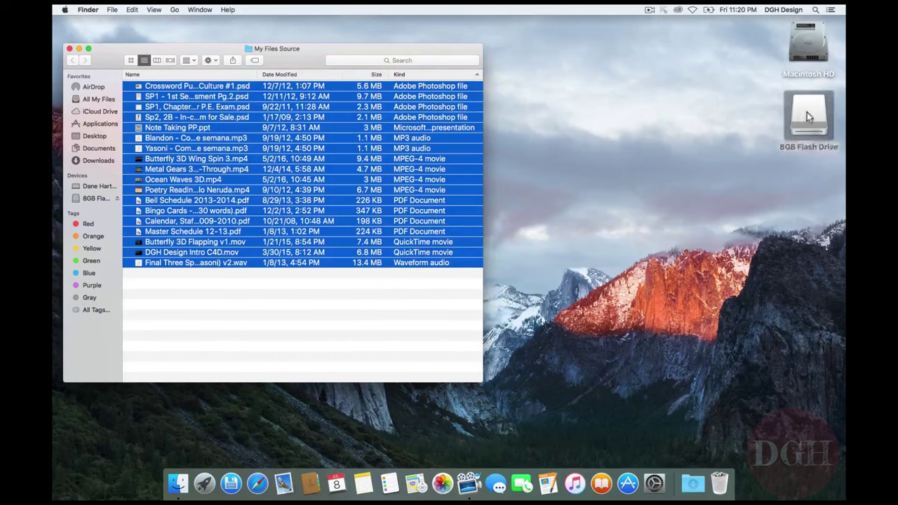
double_click(807, 116)
left_click_drag(304, 60, 712, 47)
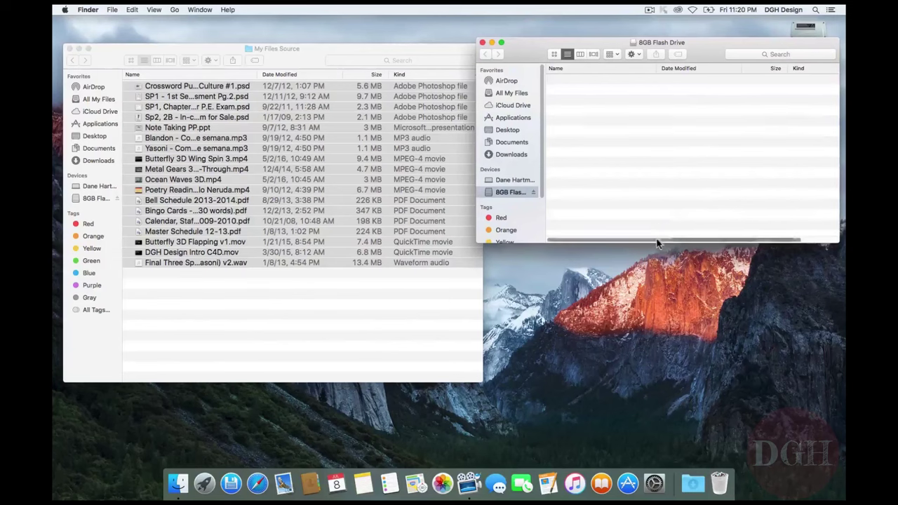
left_click_drag(658, 244, 649, 423)
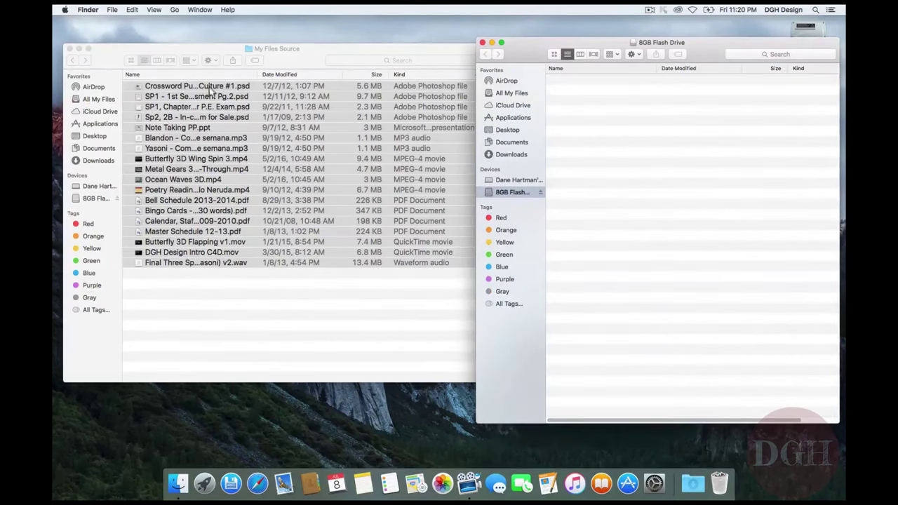
Drag the 18 selected source files onto the 8GB Flash Drive to copy them, then select them there
left_click_drag(209, 90, 664, 121)
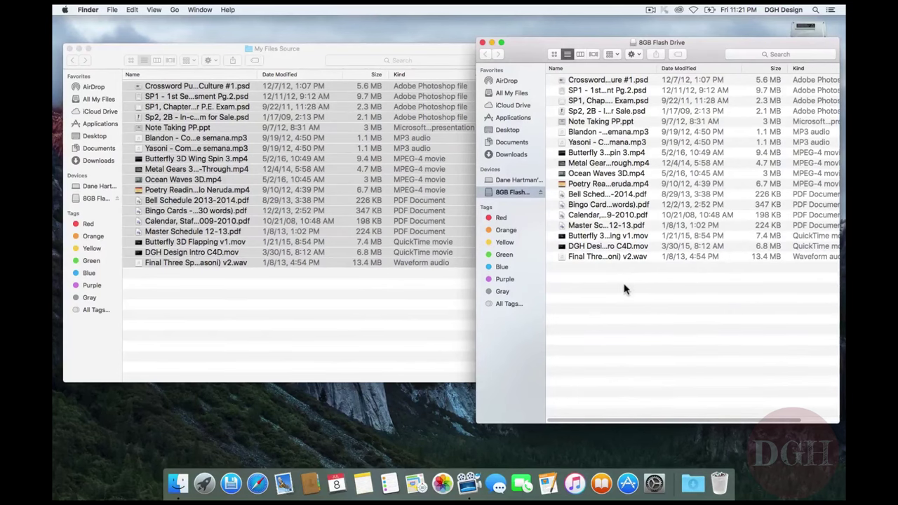
key("super+a")
Delete the flash drive copies, then move the 18 source files onto the 8GB Flash Drive
key("super+BackSpace")
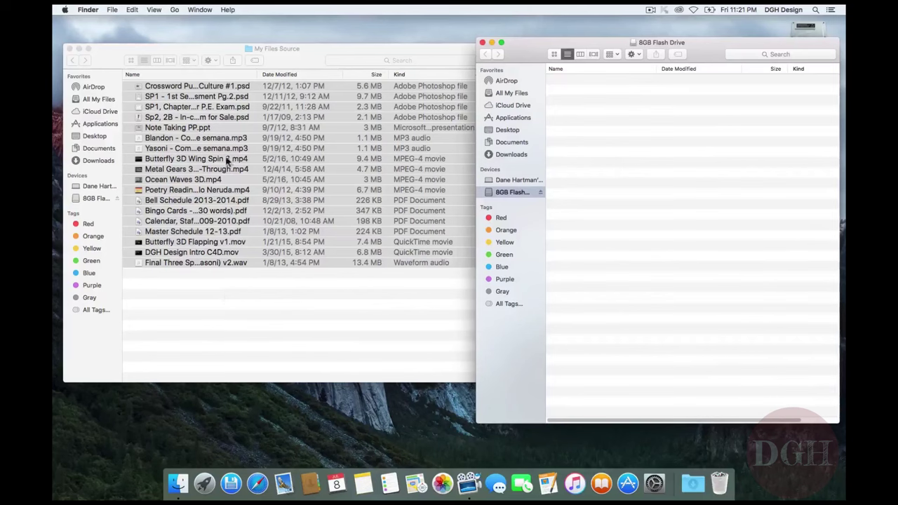
left_click(221, 87)
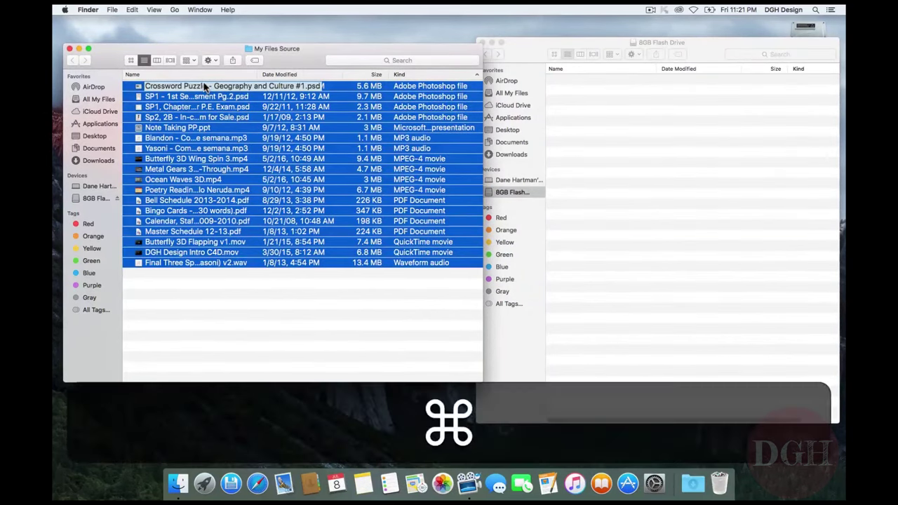
key("Escape")
left_click_drag(168, 89, 637, 118)
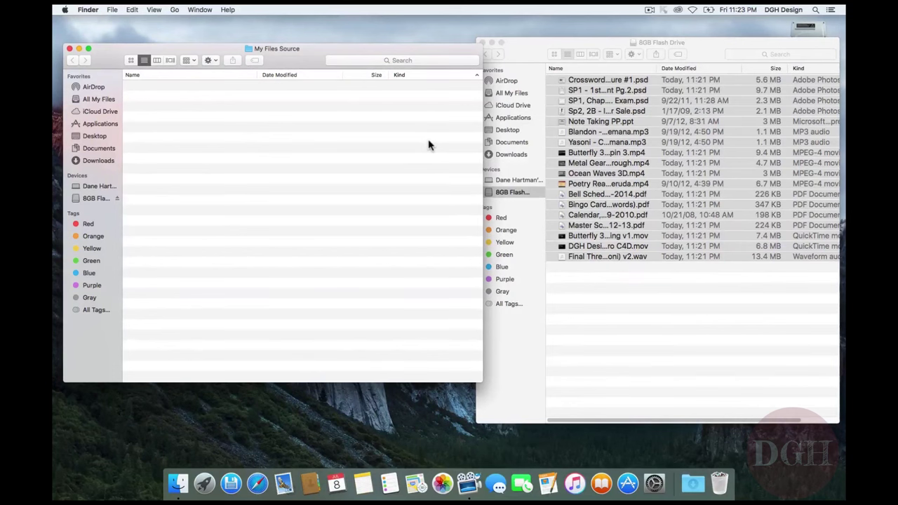
Copy the flash drive files with ⌘C and move them into My Files Source using ⌥⌘V
left_click(607, 81)
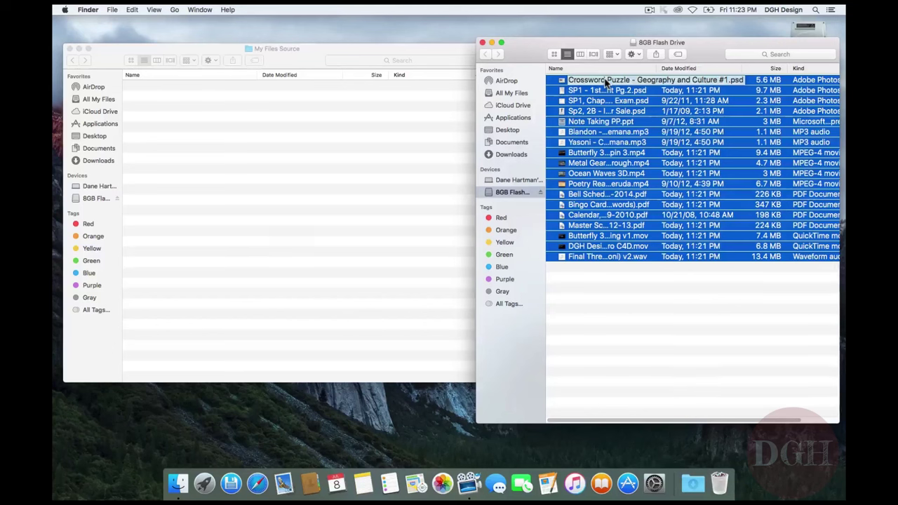
key("super+c")
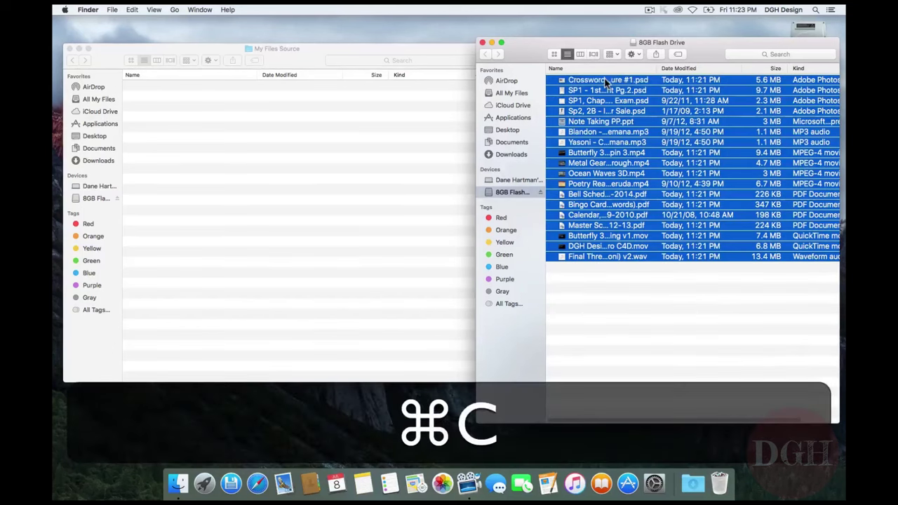
left_click(309, 52)
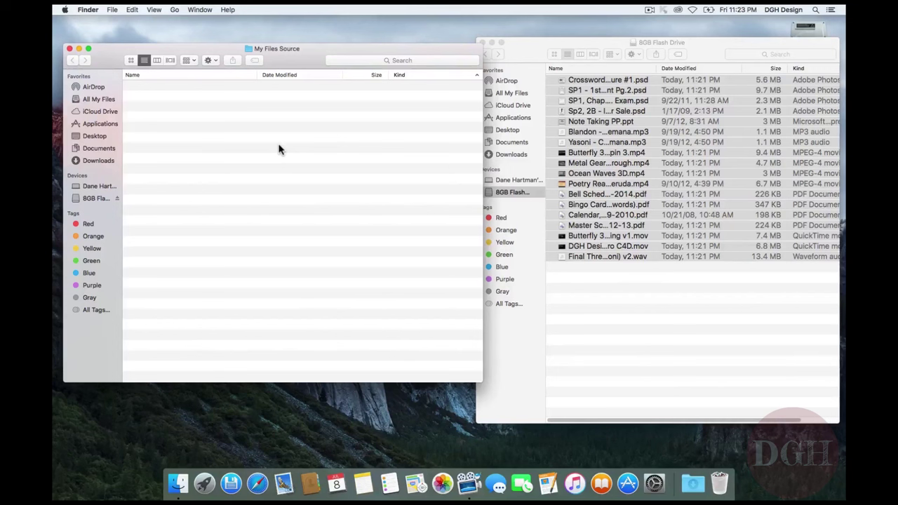
key("super+alt")
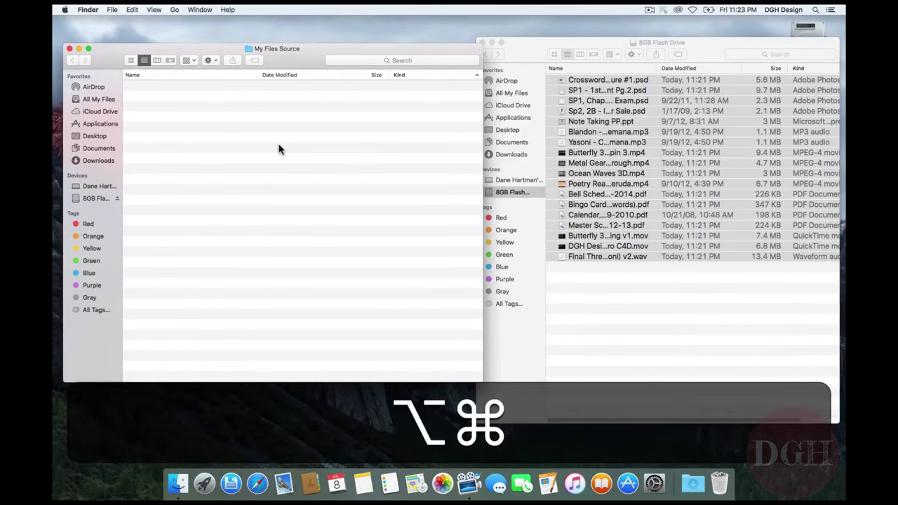
key("super+alt+v")
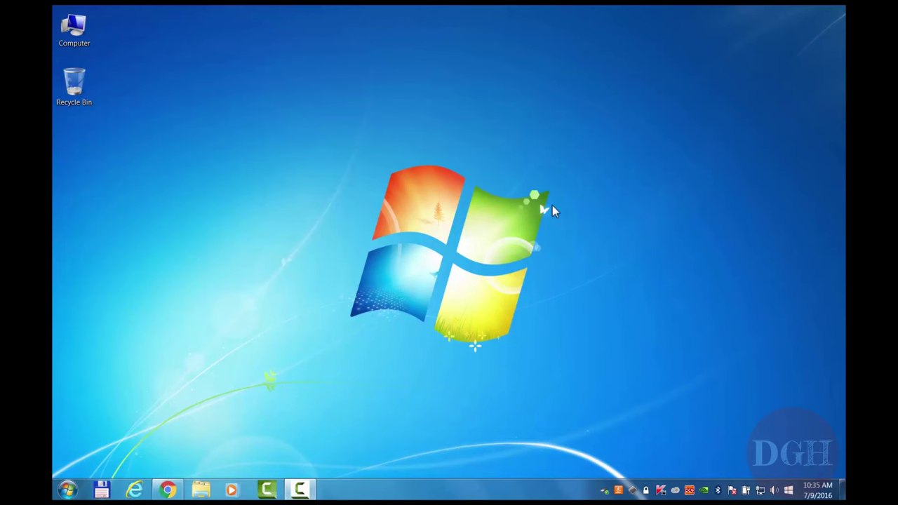
From BOOTCAMP (C:), open My Files Source snapped left and My Files Destination snapped right
double_click(75, 32)
double_click(249, 139)
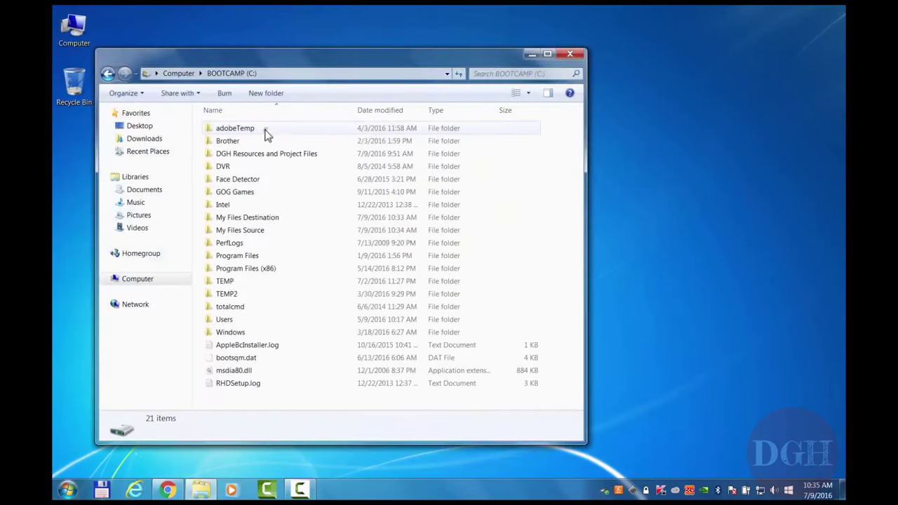
right_click(250, 234)
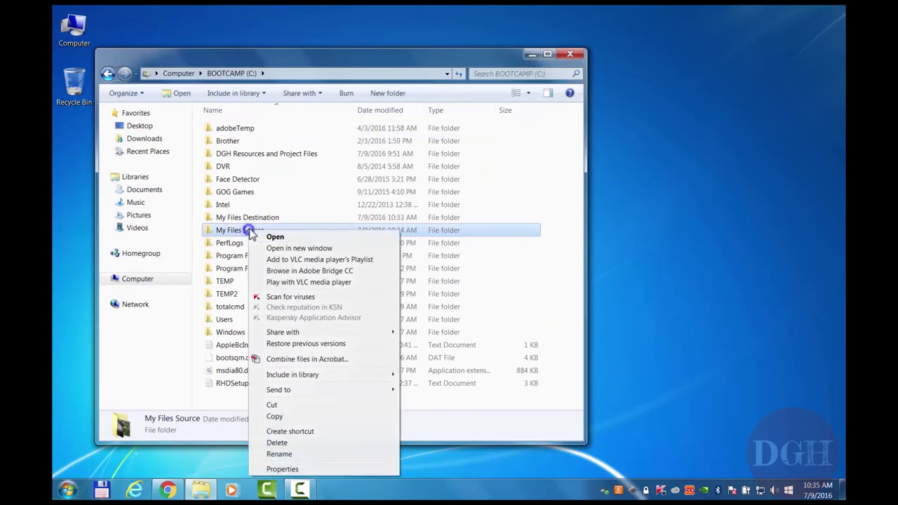
left_click(319, 249)
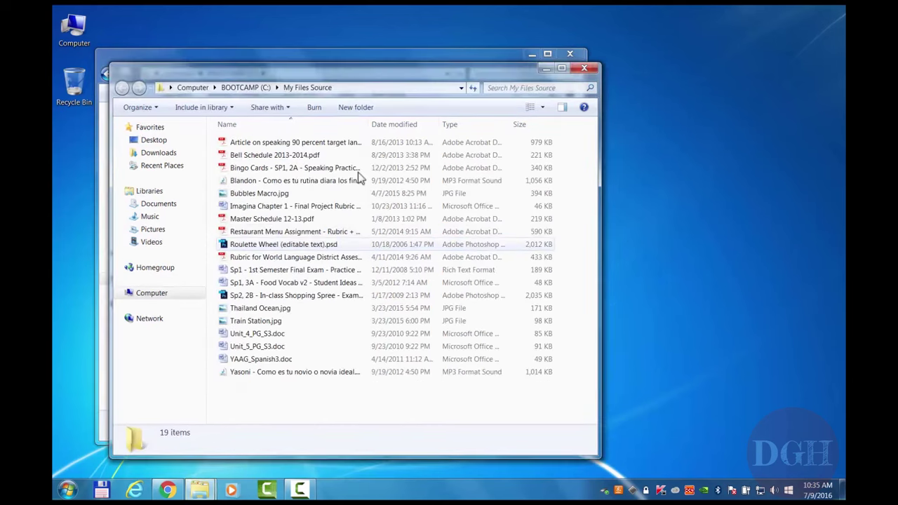
left_click_drag(354, 68, 52, 83)
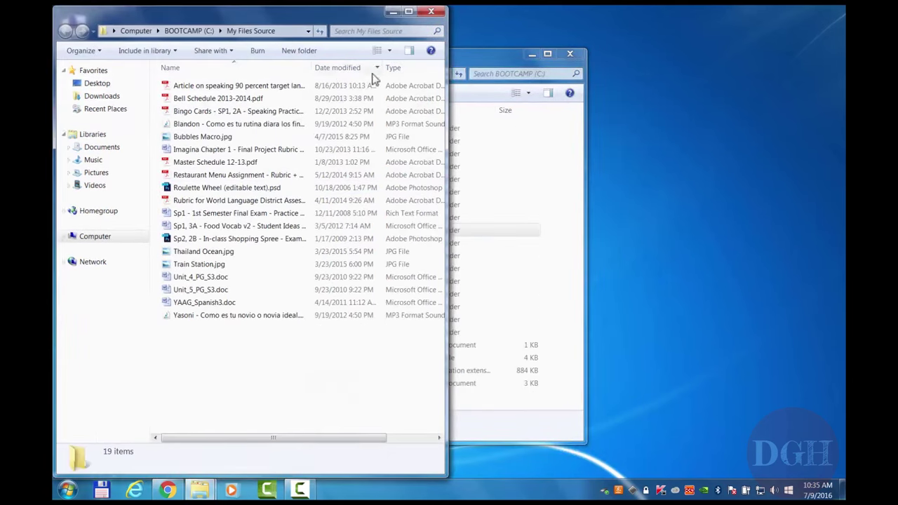
left_click(457, 77)
left_click(245, 219)
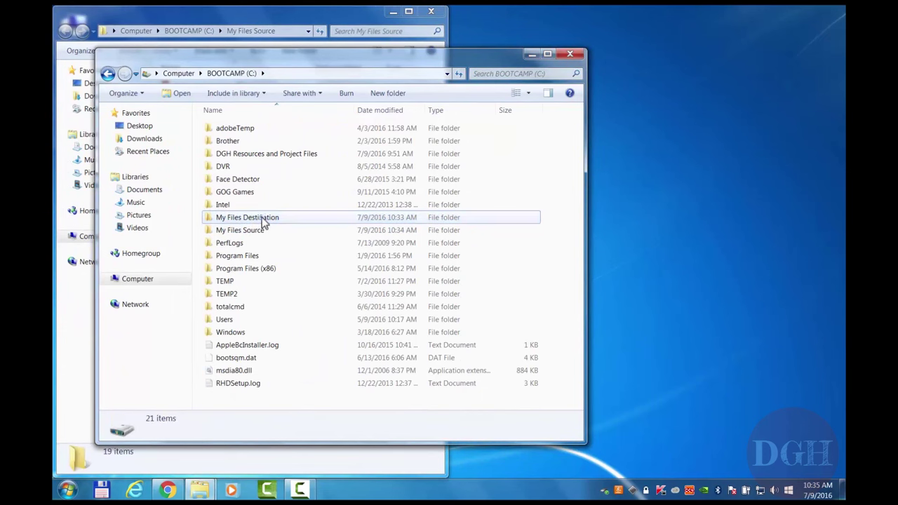
double_click(263, 218)
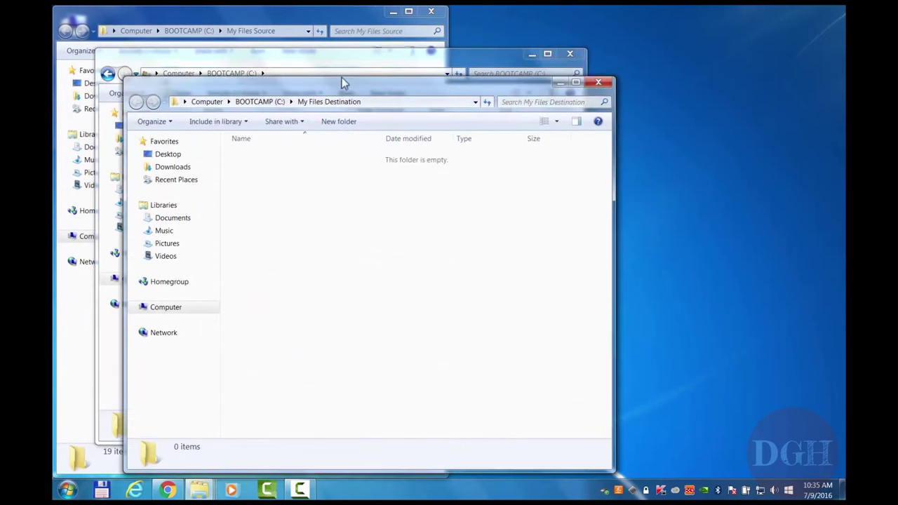
left_click_drag(342, 80, 845, 85)
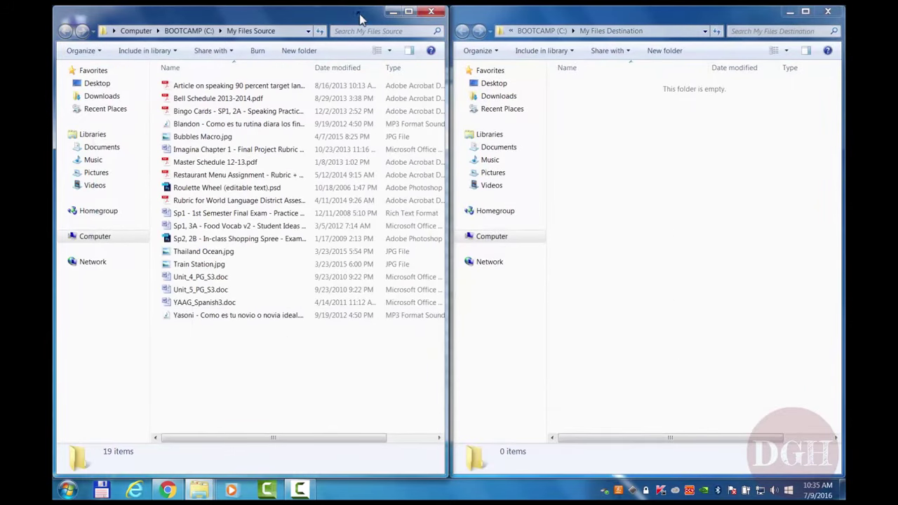
left_click_drag(271, 351, 194, 85)
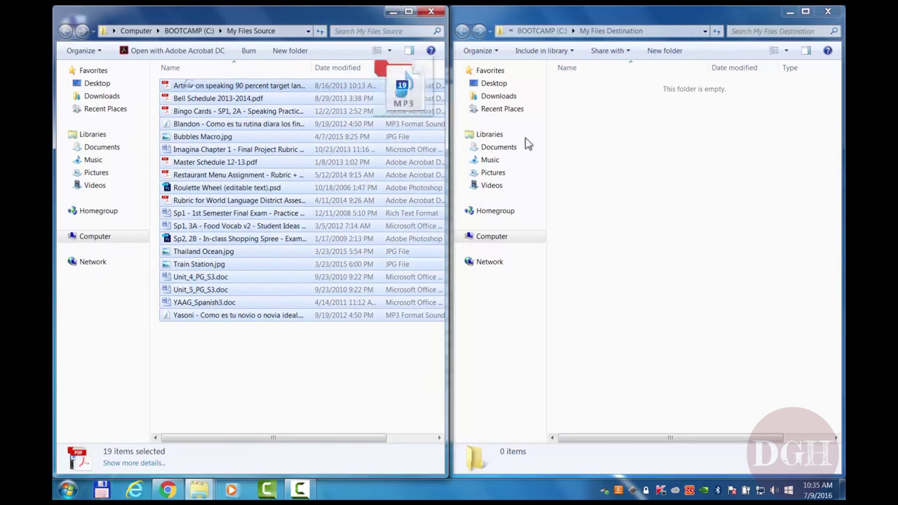
left_click_drag(579, 157, 612, 171)
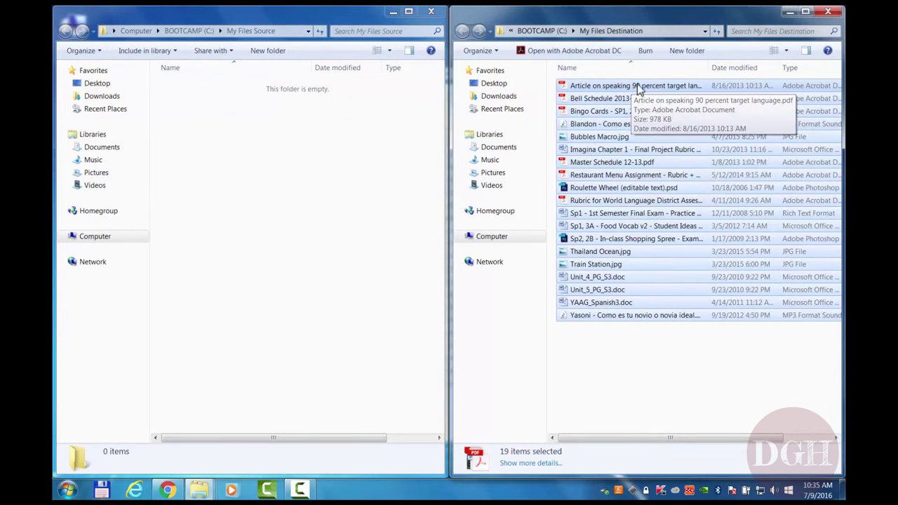
left_click_drag(641, 87, 210, 156)
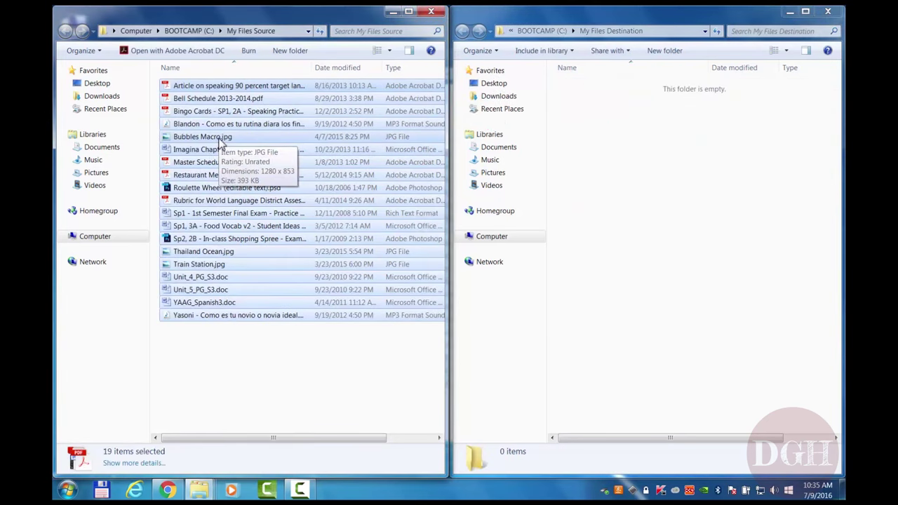
key("ctrl")
left_click_drag(220, 142, 682, 234)
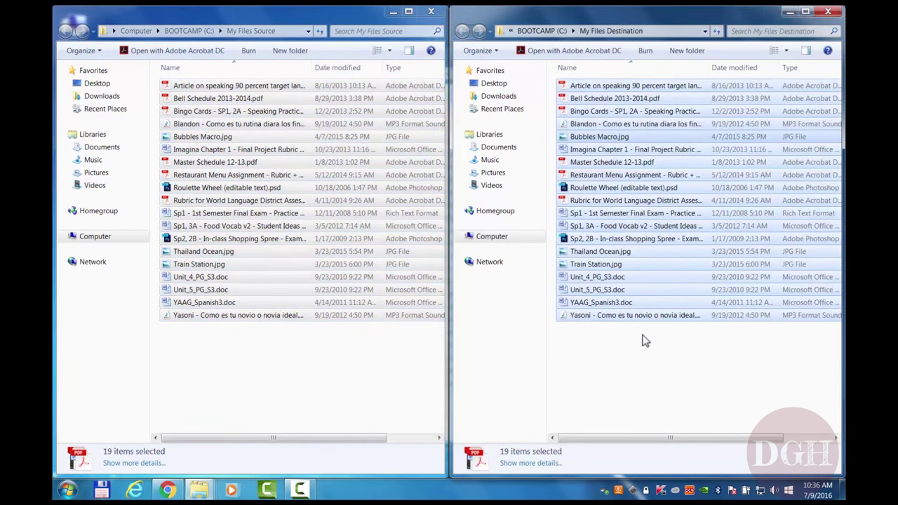
key("Delete")
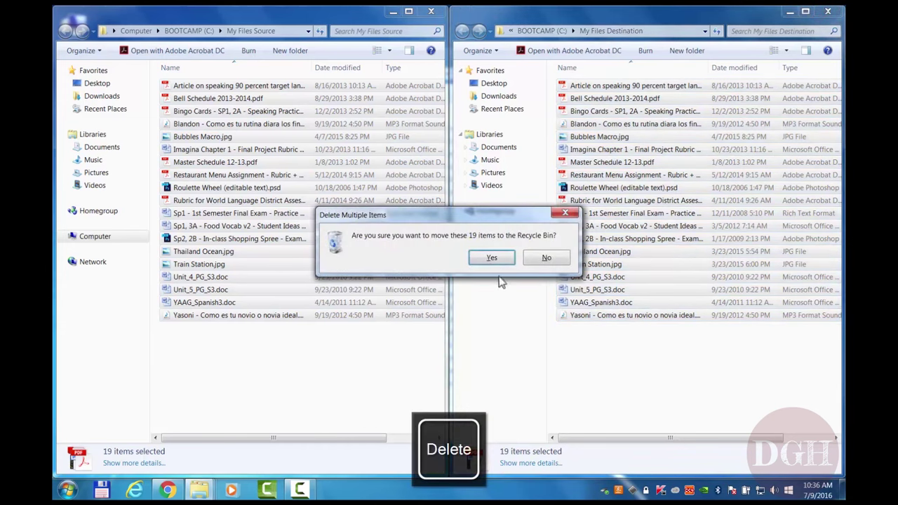
left_click(496, 259)
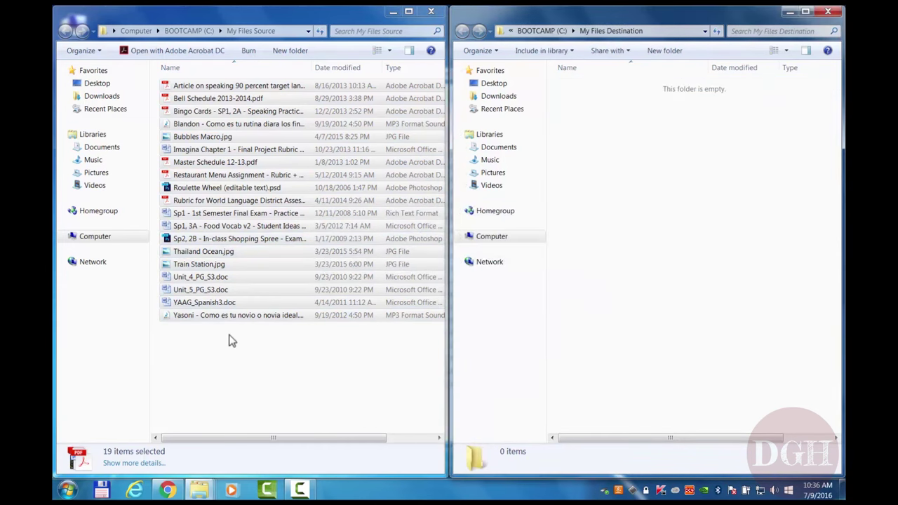
left_click(261, 368)
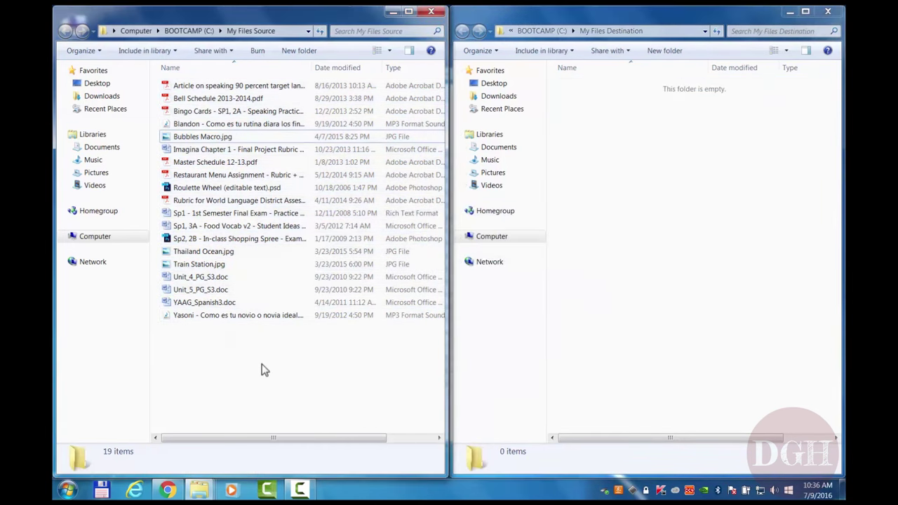
Copy all 19 files from My Files Source with Ctrl+A, Ctrl+C and paste them into My Files Destination
key("ctrl+a")
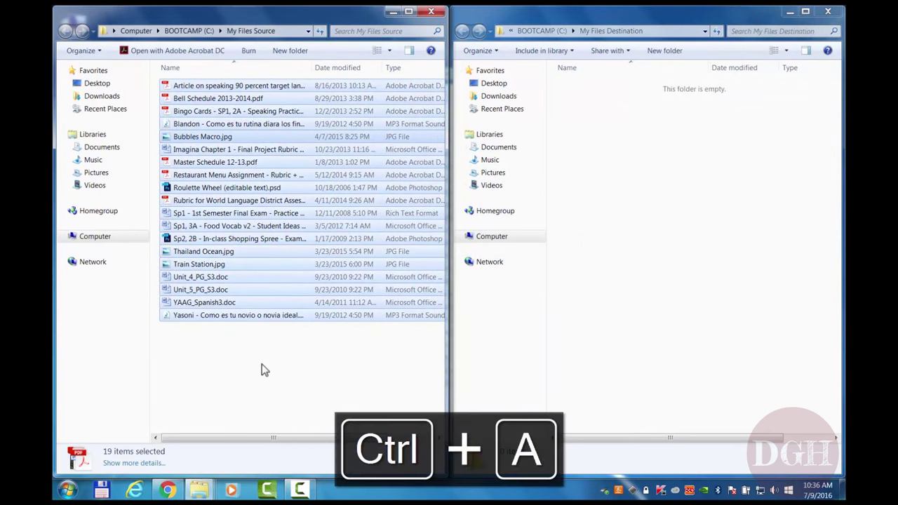
key("ctrl+c")
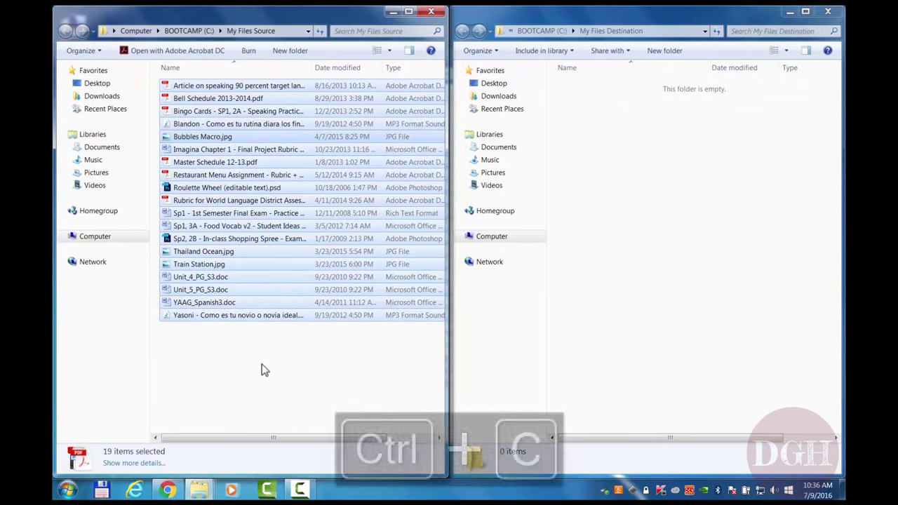
left_click(674, 233)
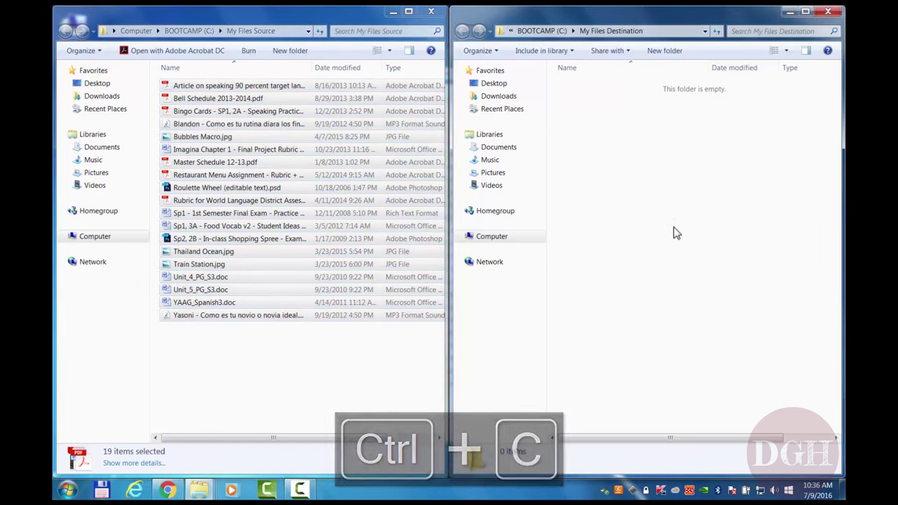
key("ctrl+v")
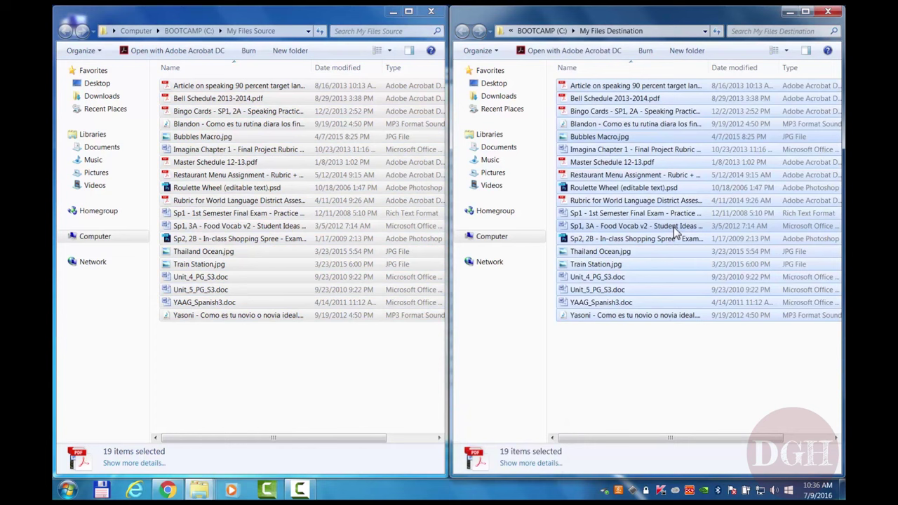
left_click(491, 237)
Copy the 19 My Files Source files onto FLASH DRIVE (I:), then delete the copies from the drive
double_click(658, 286)
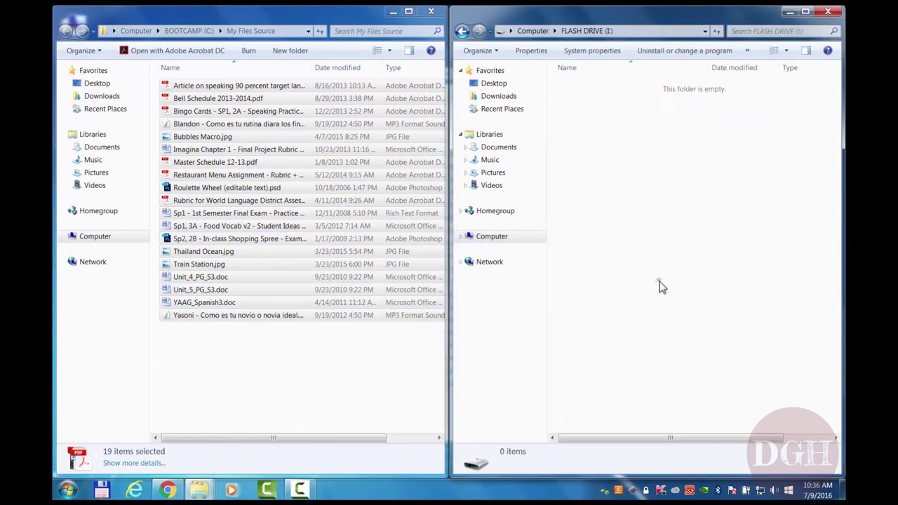
left_click(245, 356)
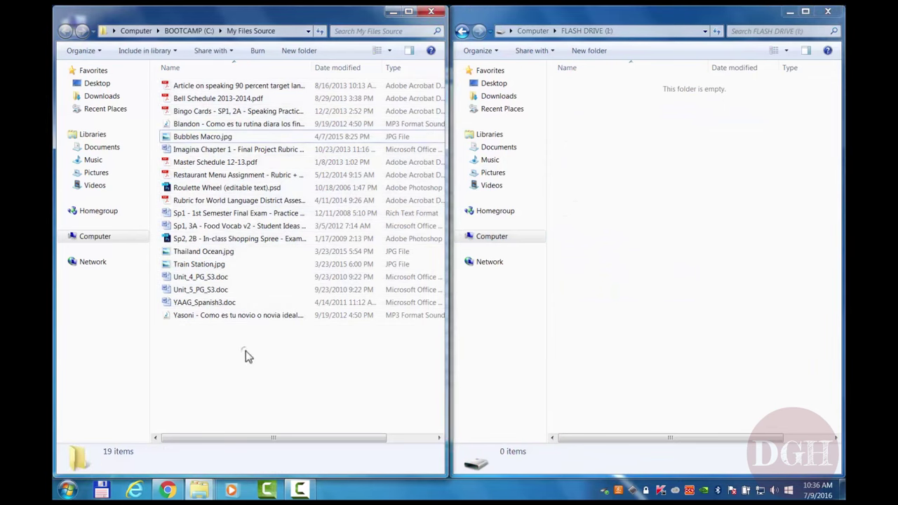
left_click_drag(264, 355, 663, 189)
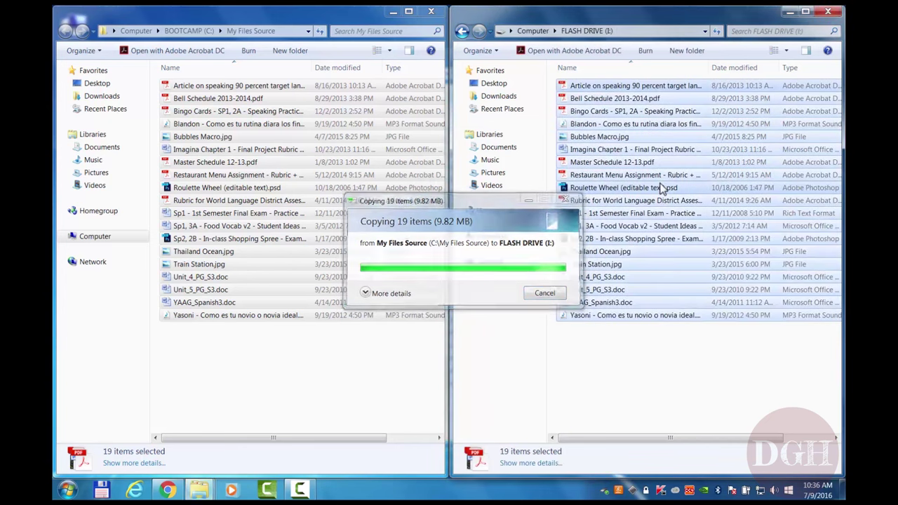
key("Delete")
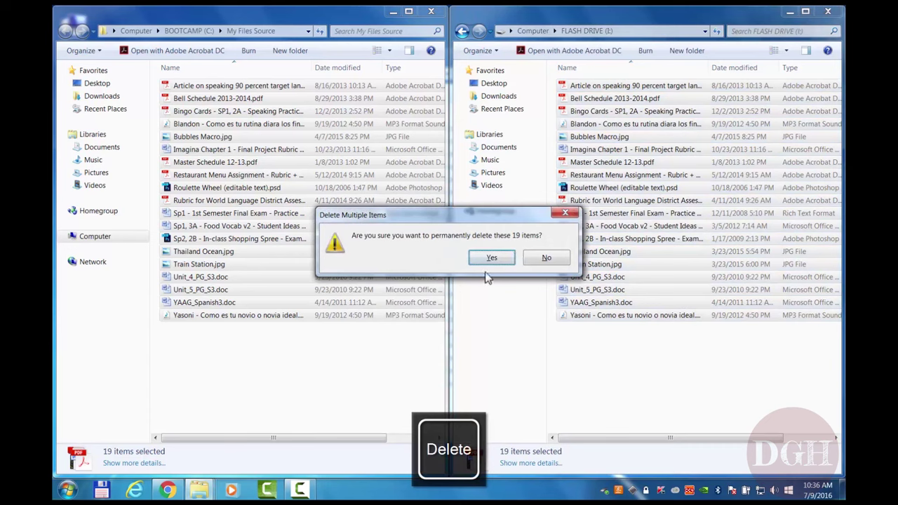
Confirm permanent deletion of the 19 copies, then Shift-drag the source files onto FLASH DRIVE (I:)
left_click(486, 257)
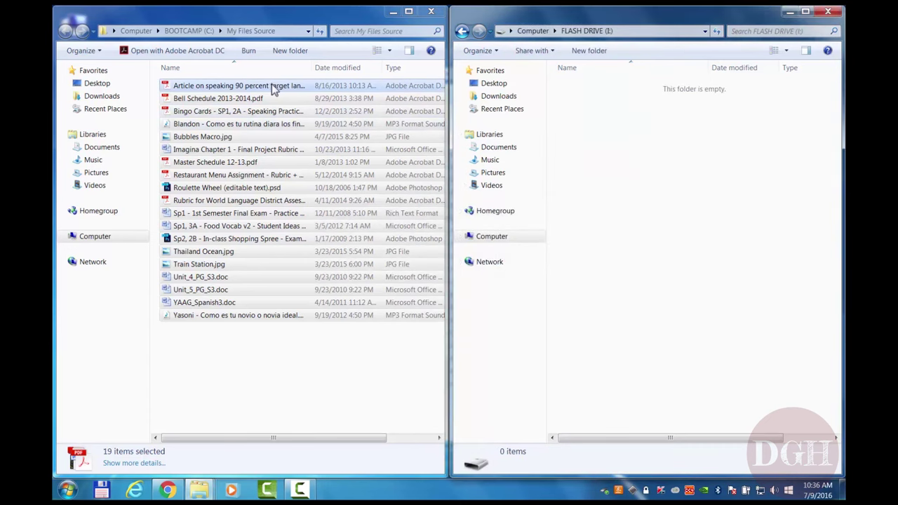
left_click_drag(277, 88, 658, 187)
key("shift")
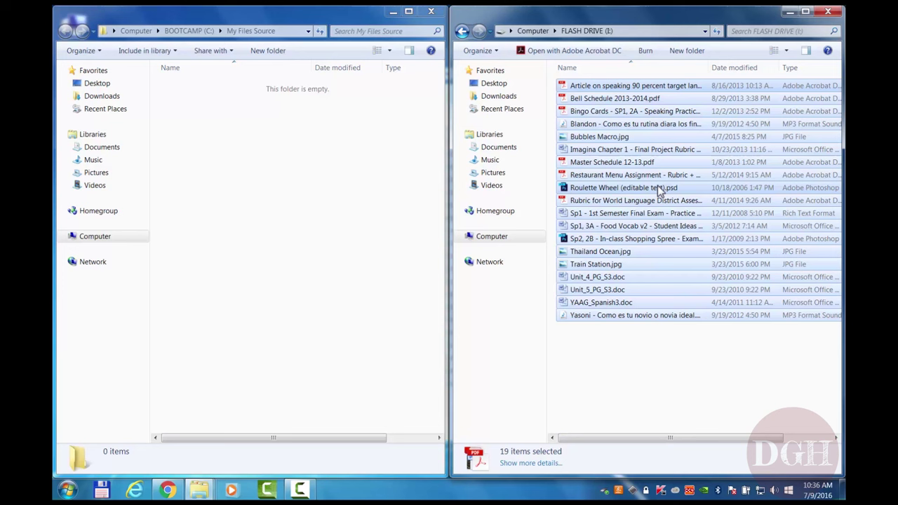
Cut the 19 files from FLASH DRIVE (I:) and paste them into My Files Source with Ctrl+X/Ctrl+V
key("ctrl+x")
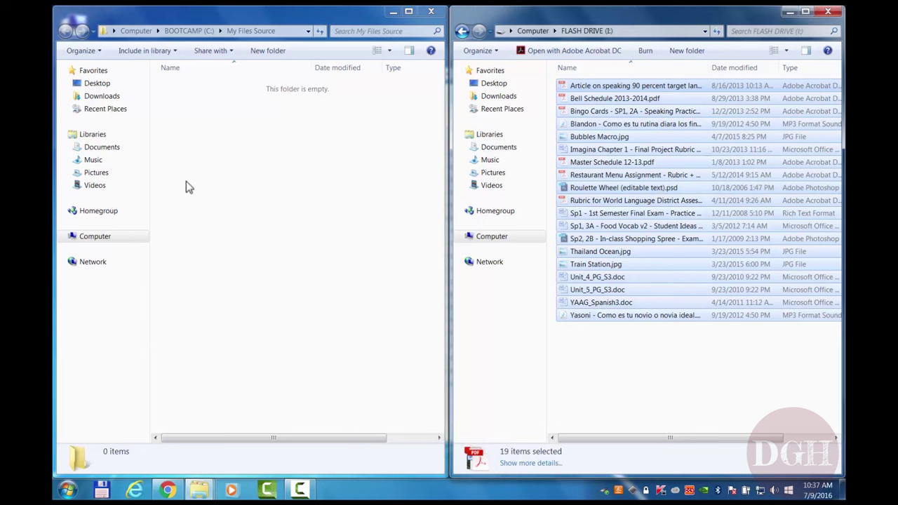
left_click(217, 177)
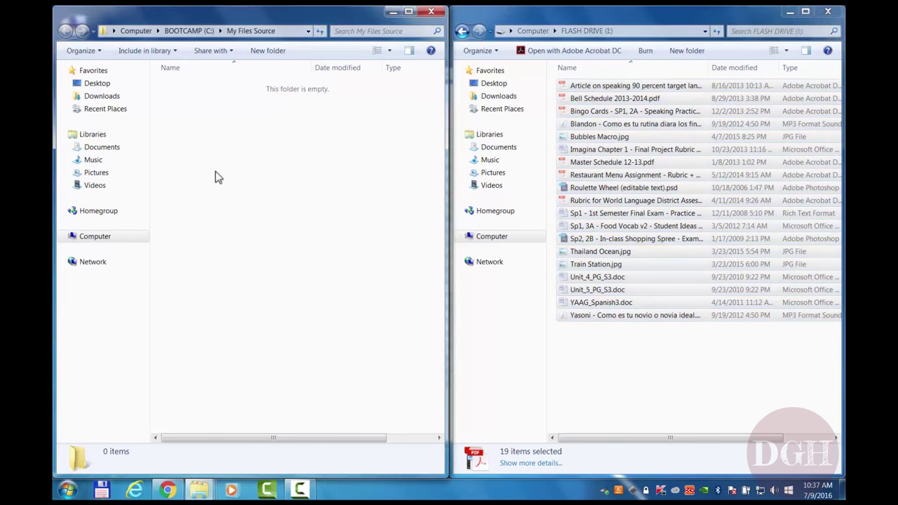
key("ctrl+v")
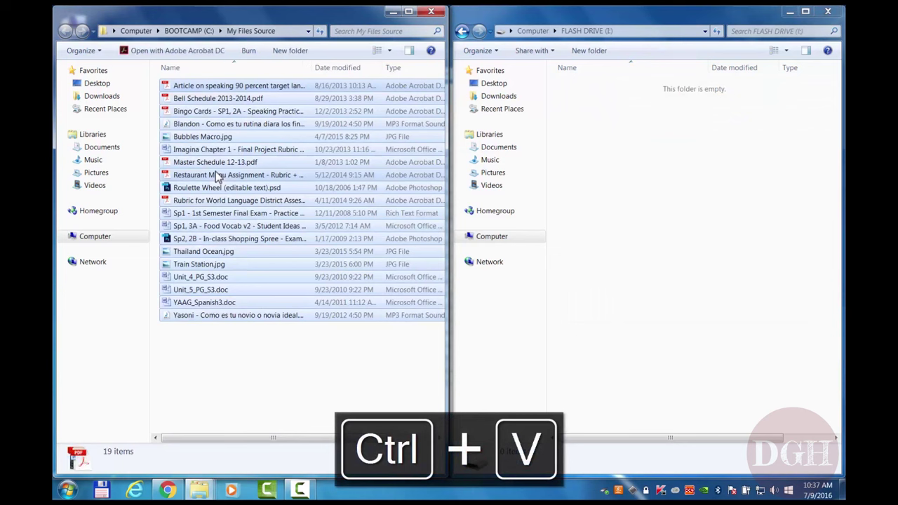